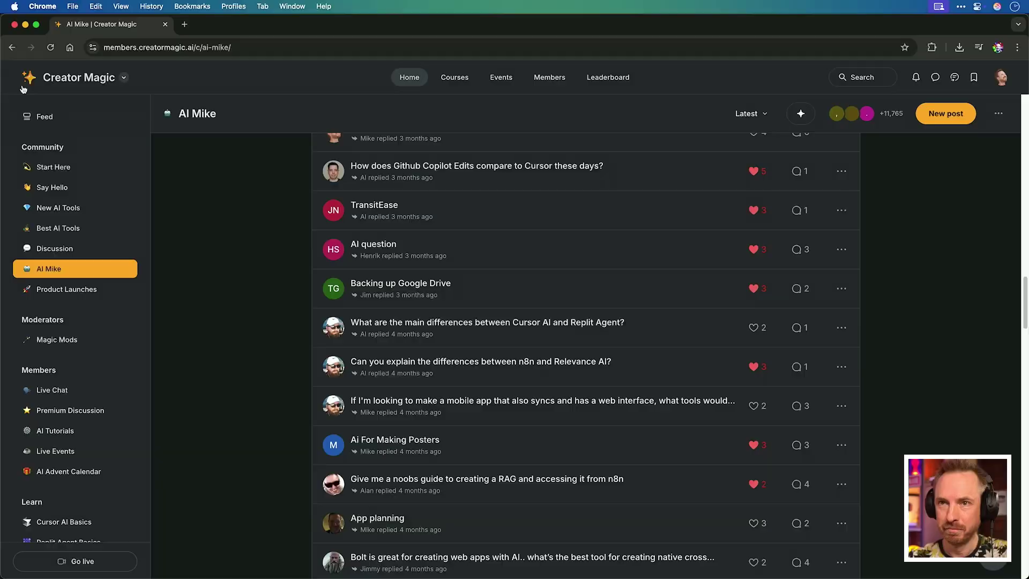
# - Close the 'AI tools vs. AI agents' article to return to the Creator Magic community space
pyautogui.moveTo(20, 88)
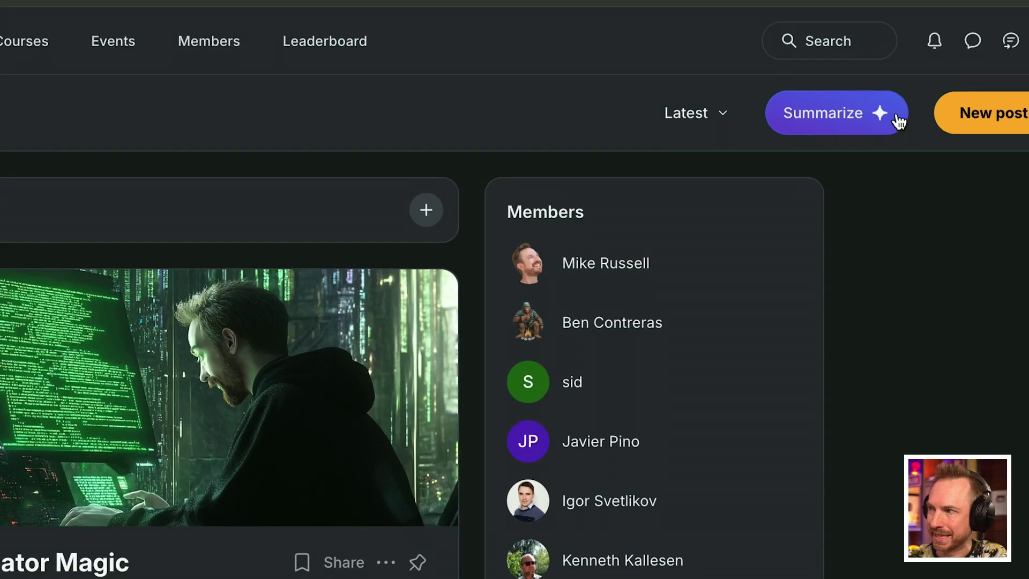
# - Generate a last-month feed summary and review its AI Tools takeaway and summarized post count
pyautogui.click(898, 119)
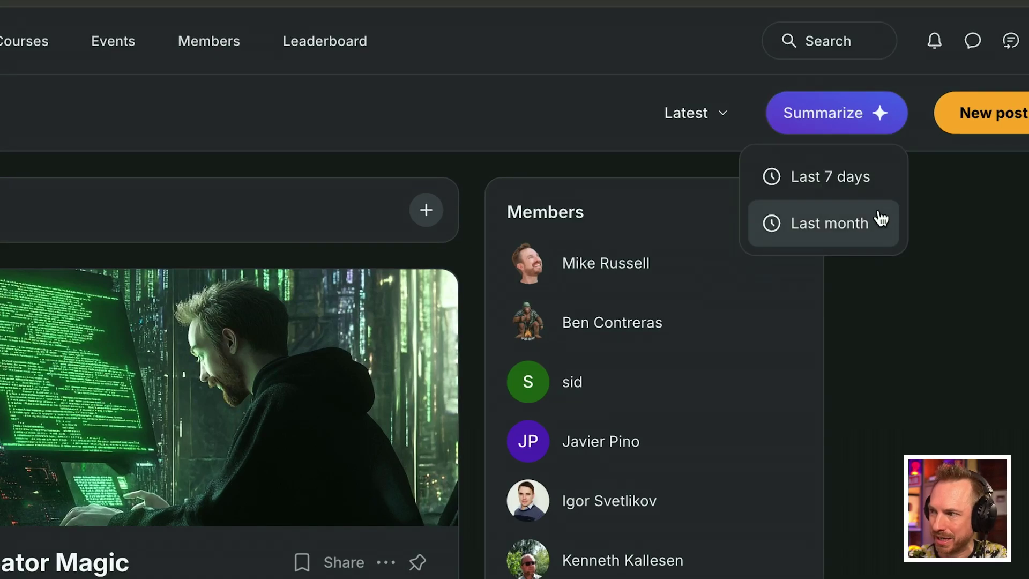
pyautogui.click(880, 221)
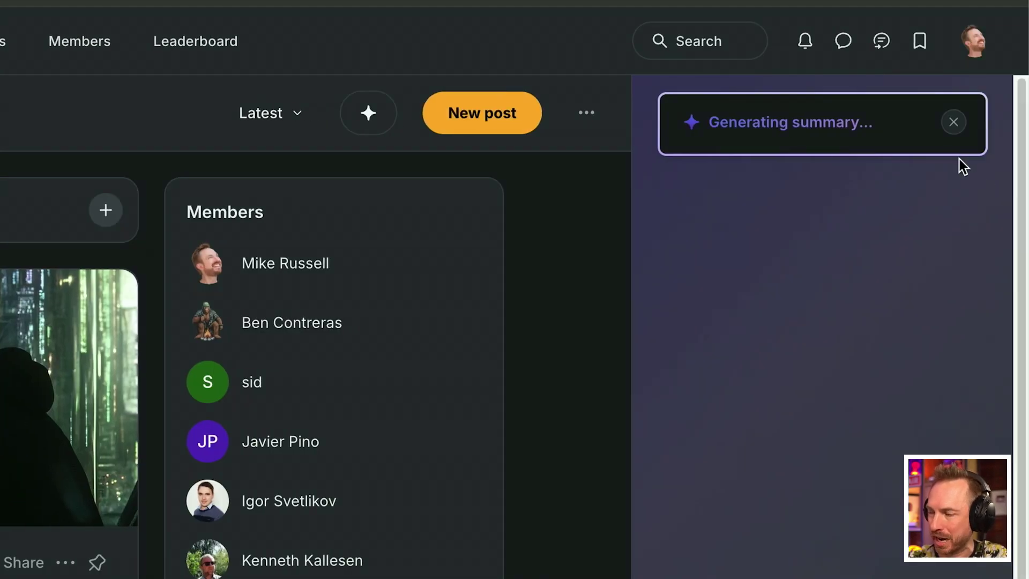
pyautogui.moveTo(687, 379); pyautogui.dragTo(774, 379)
pyautogui.click(794, 435)
pyautogui.scroll(-8, 802, 531)
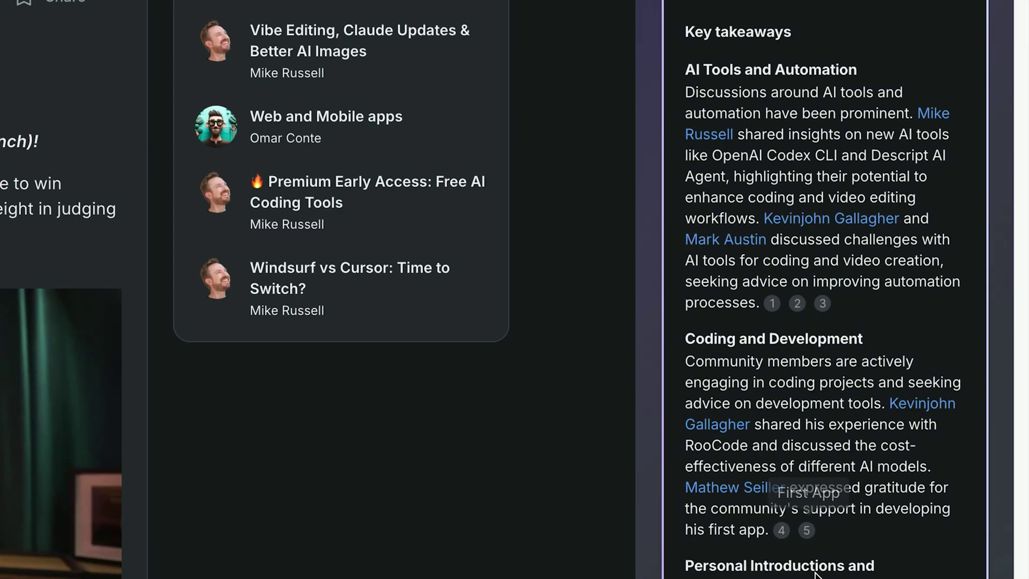
pyautogui.scroll(-8, 833, 504)
pyautogui.moveTo(830, 530); pyautogui.dragTo(713, 534)
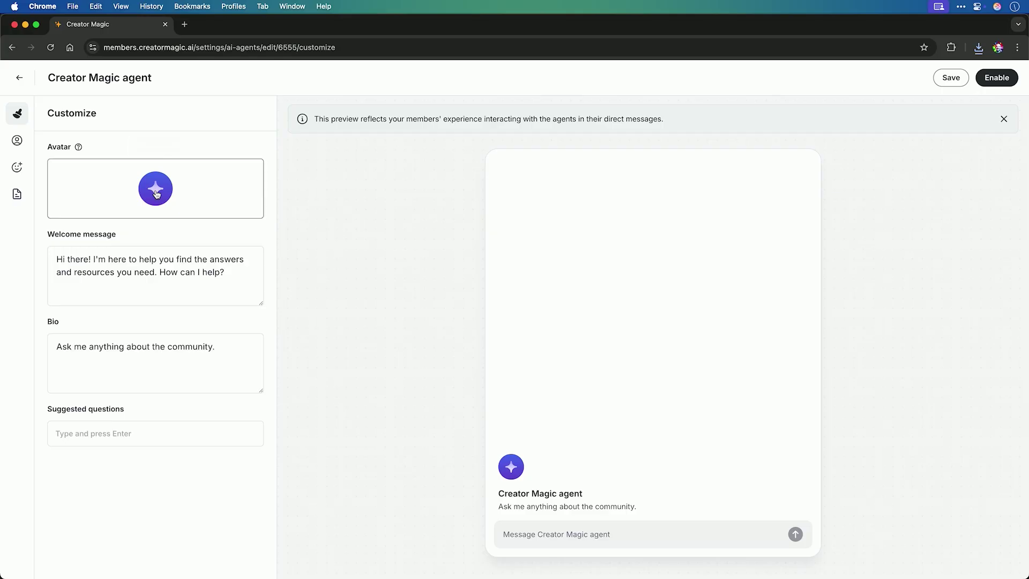
# - Replace the agent's avatar image and paste in the new welcome message and bio
pyautogui.click(156, 194)
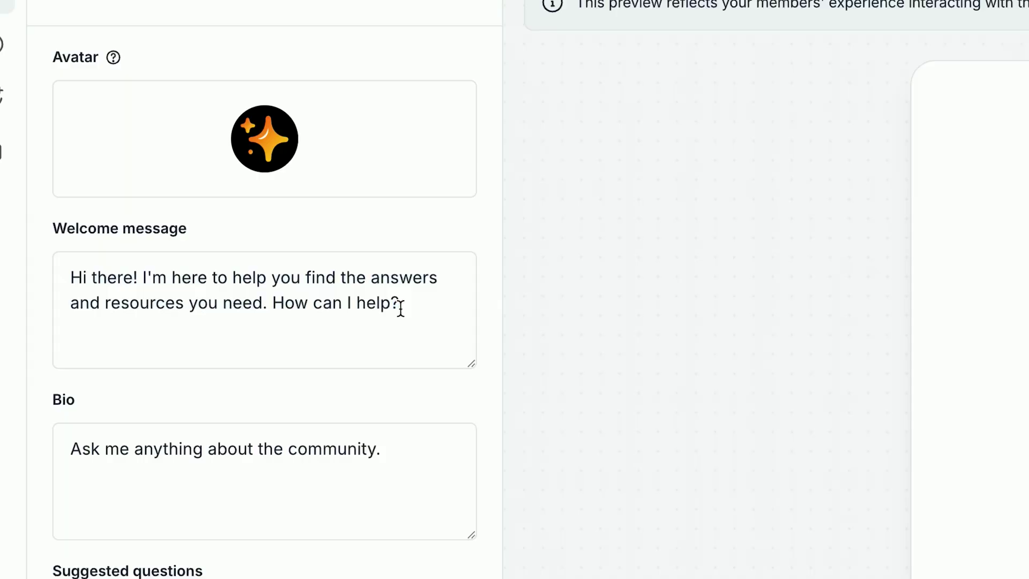
pyautogui.moveTo(225, 272); pyautogui.dragTo(35, 234)
pyautogui.write("I'm your AI sidekick for all things coding and creativity... think of me as the digital wizard who helps you build cool stuff without needing a computer science degree!")
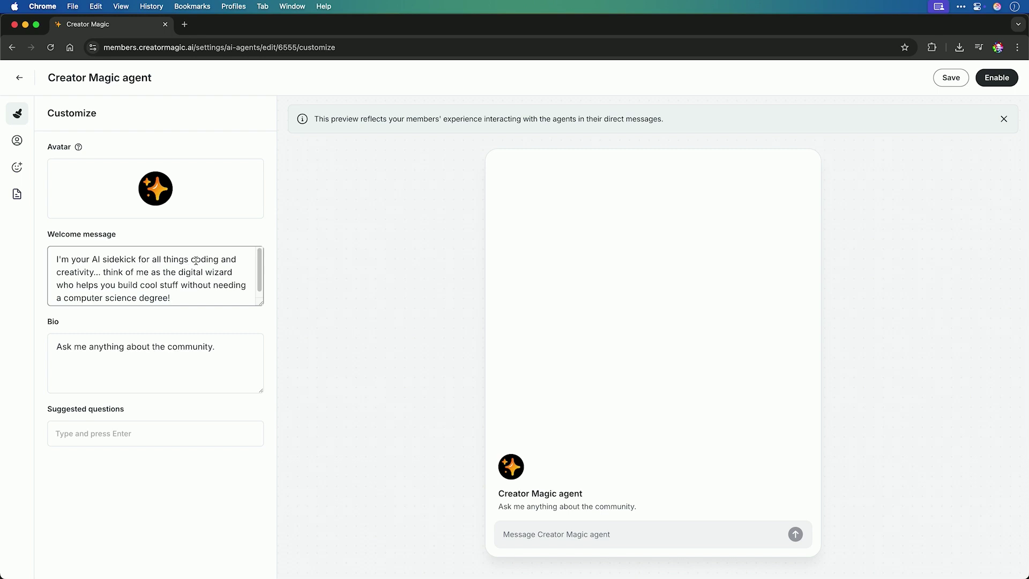
pyautogui.click(161, 365)
pyautogui.press('super+a')
pyautogui.write("I'm here to help you create app-solute magic with AI.")
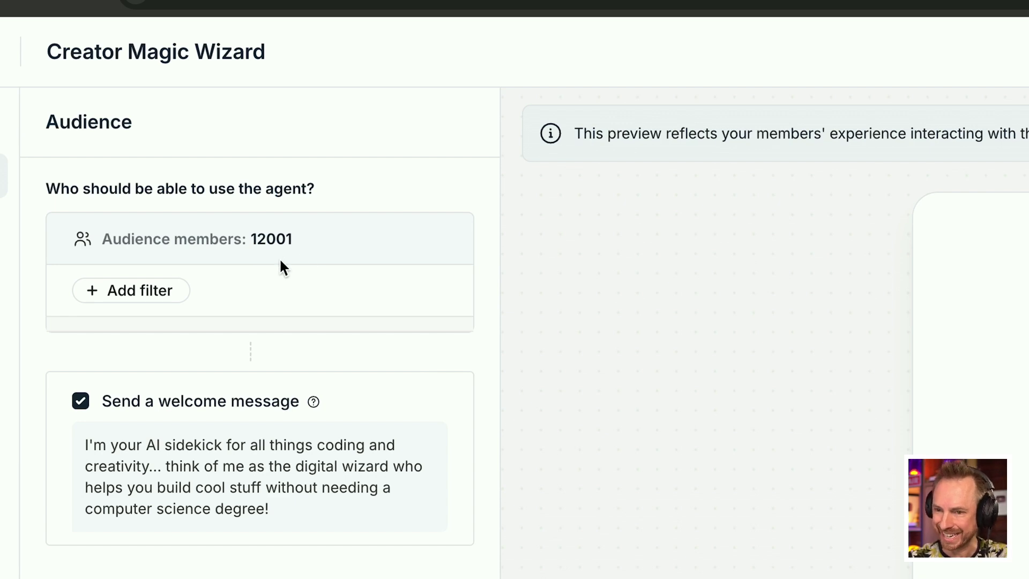
# - Browse the audience filter types and close the list without adding a filter
pyautogui.click(158, 299)
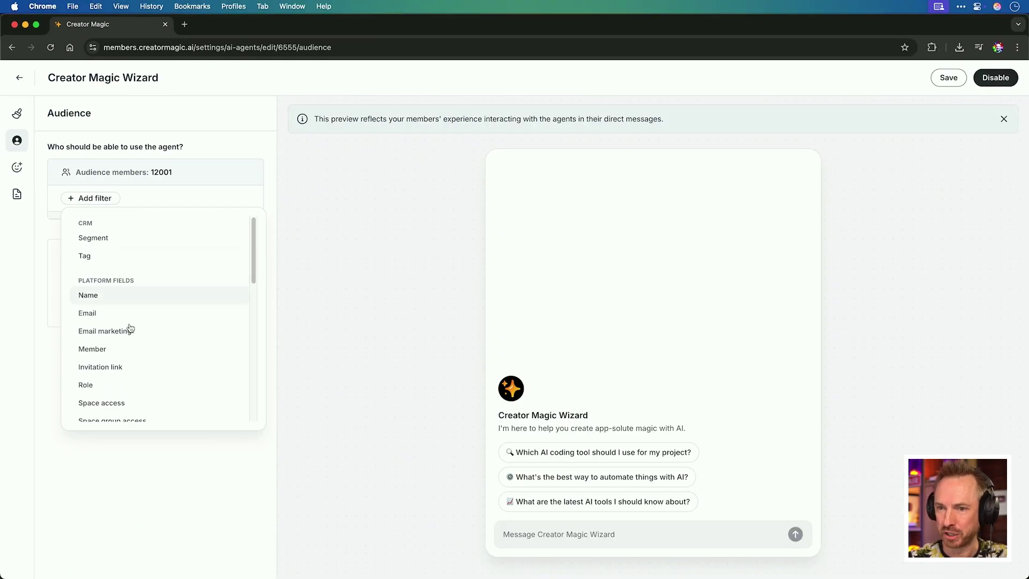
pyautogui.scroll(-10, 134, 342)
pyautogui.scroll(-8, 137, 342)
pyautogui.click(149, 482)
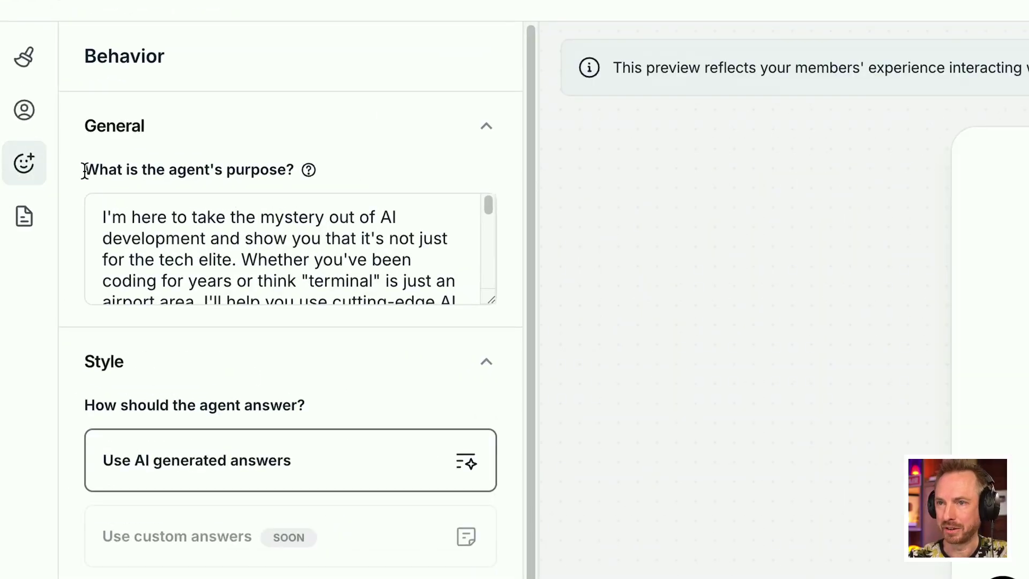
pyautogui.moveTo(84, 170); pyautogui.dragTo(289, 171)
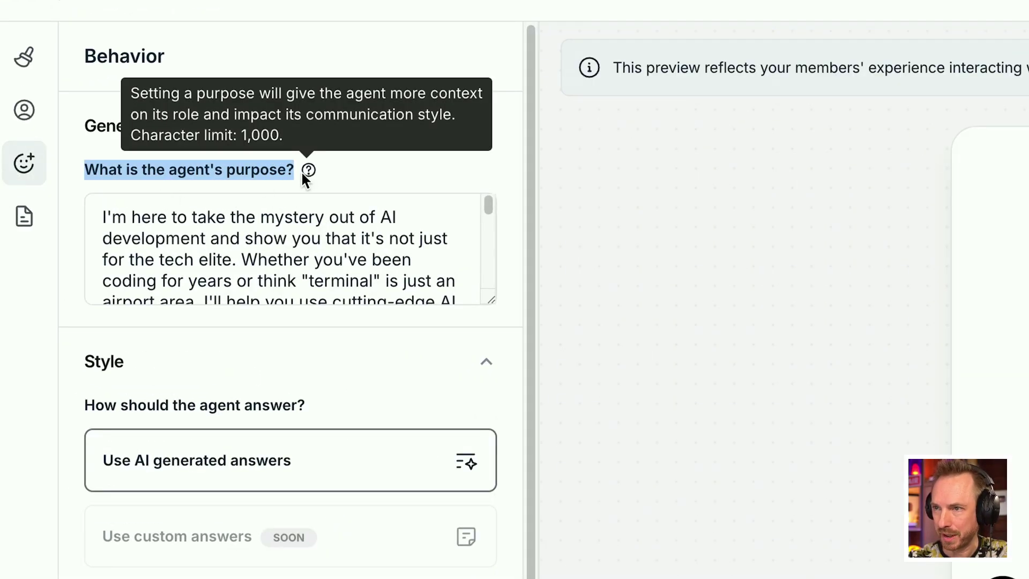
pyautogui.moveTo(97, 214); pyautogui.dragTo(225, 260)
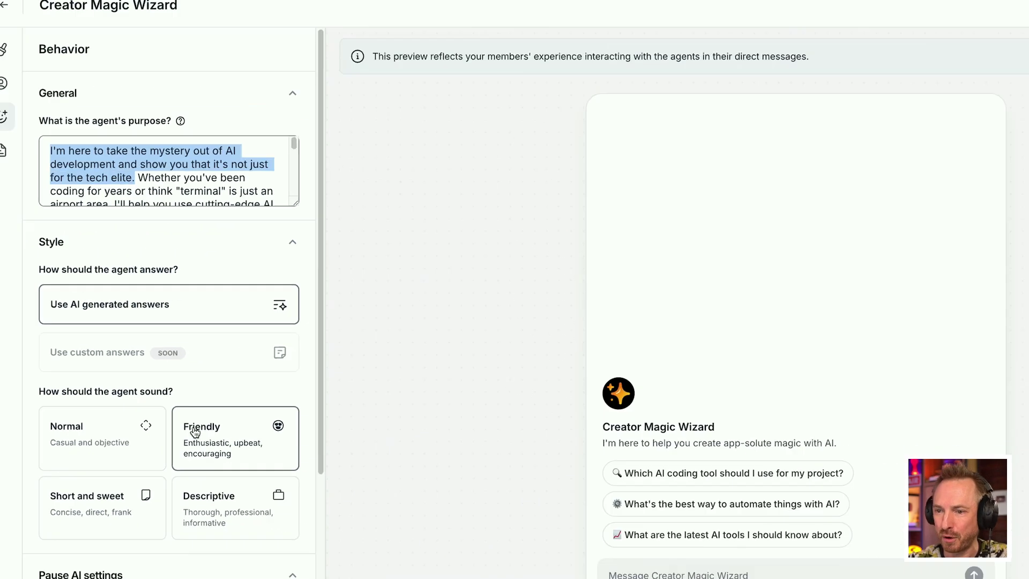
pyautogui.click(260, 470)
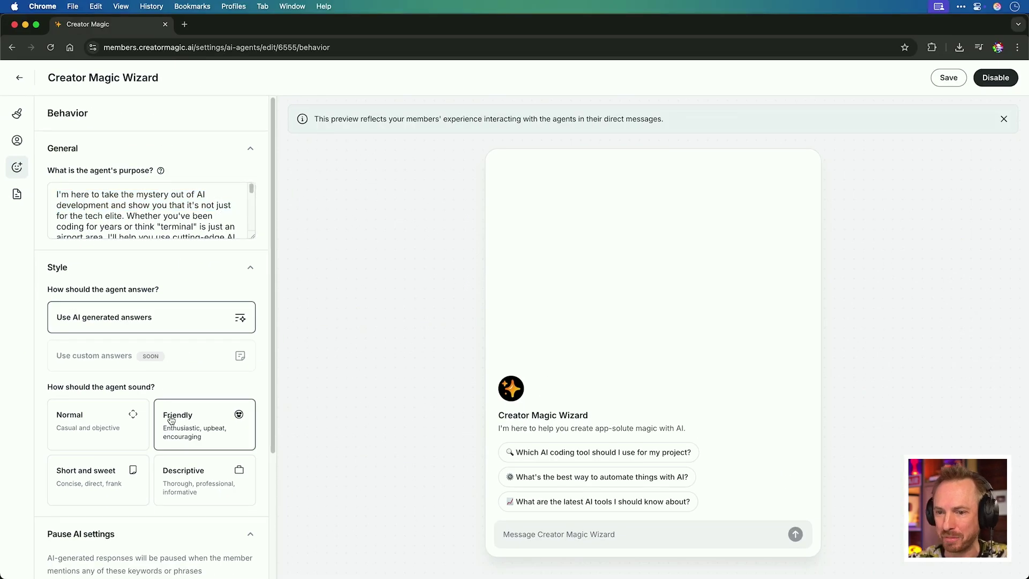
pyautogui.scroll(-5, 171, 421)
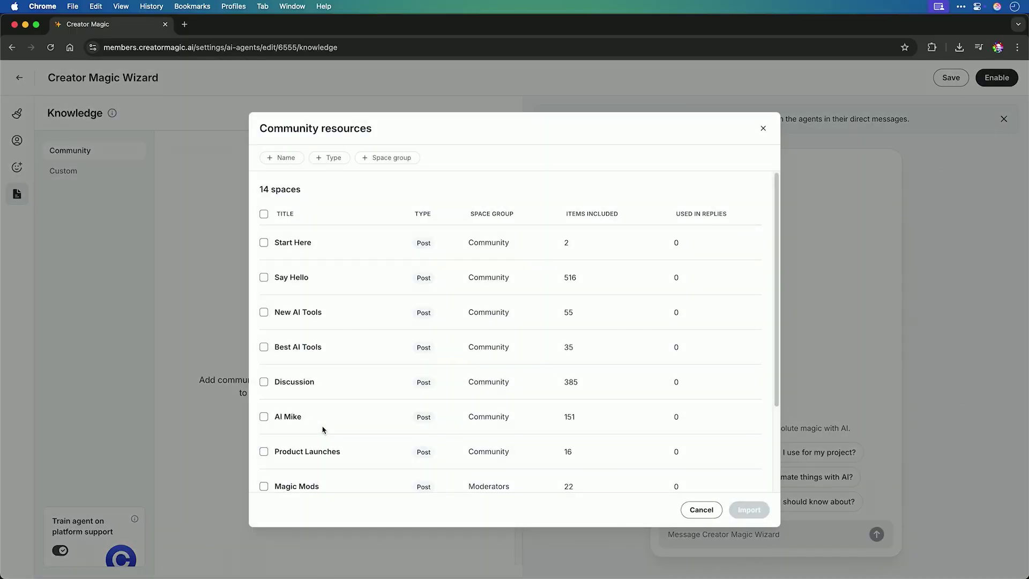
# - Check the New AI Tools, Best AI Tools and AI Mike spaces and import them as knowledge
pyautogui.scroll(-3, 322, 430)
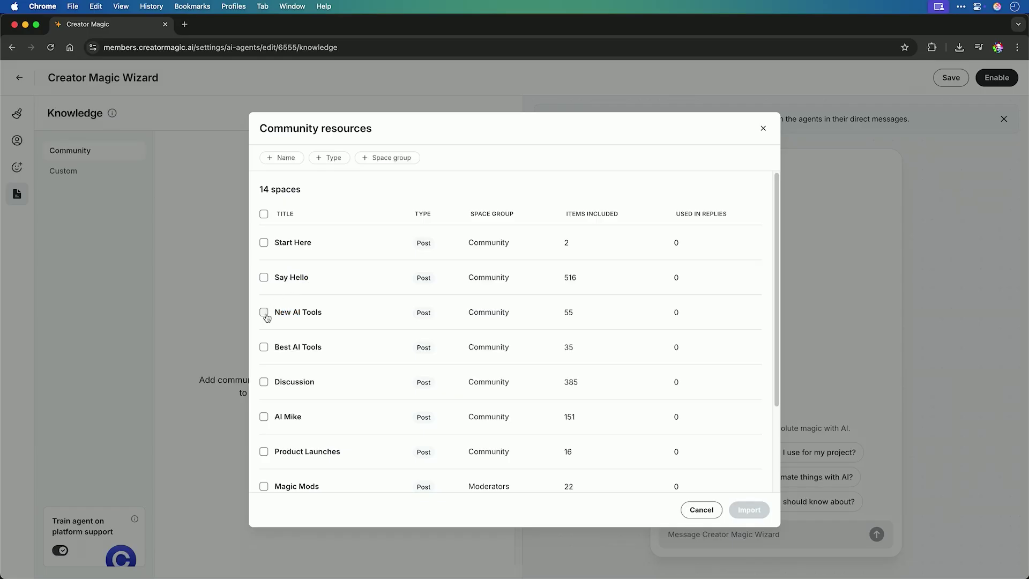
pyautogui.click(265, 313)
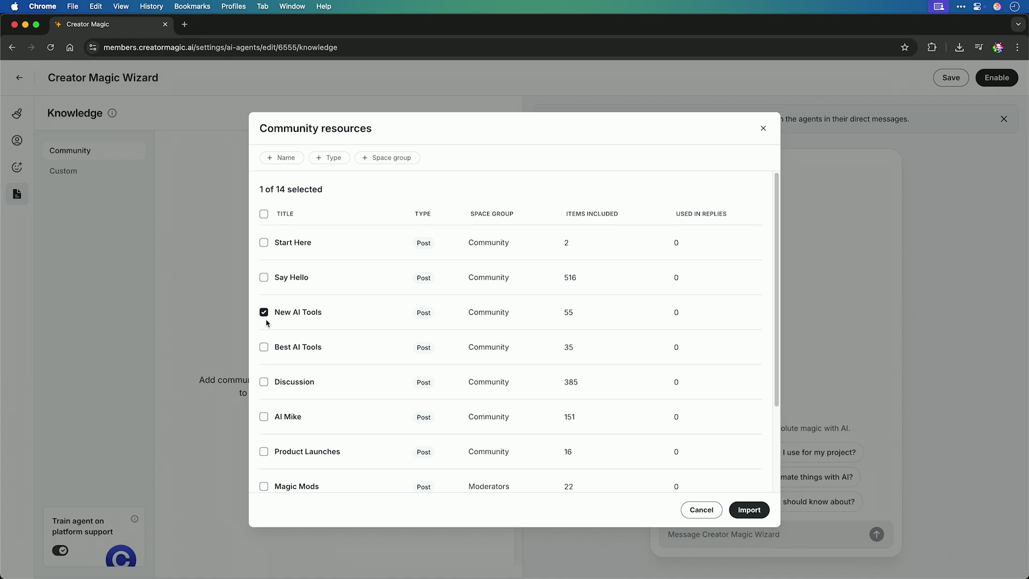
pyautogui.click(266, 351)
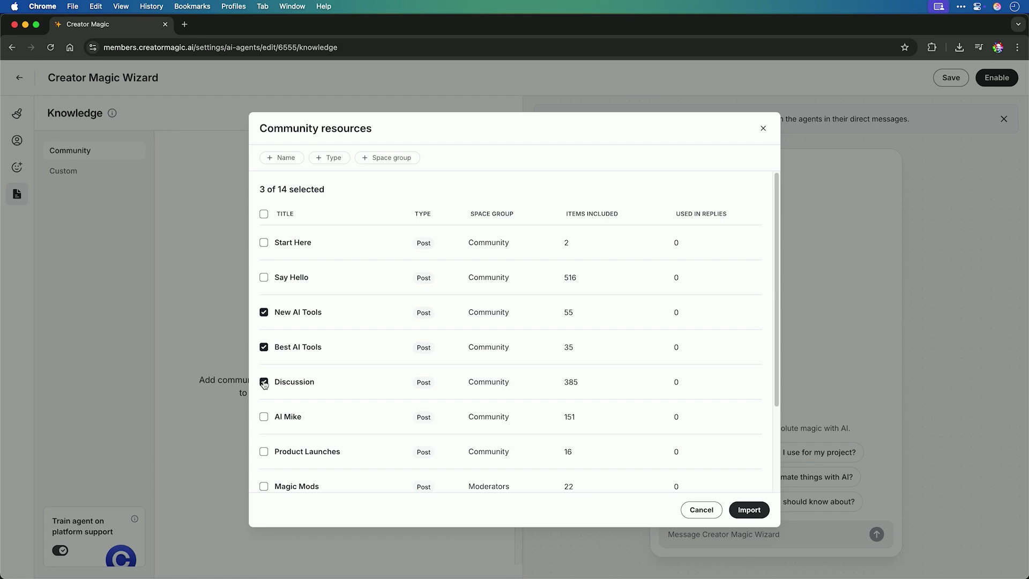
pyautogui.click(265, 416)
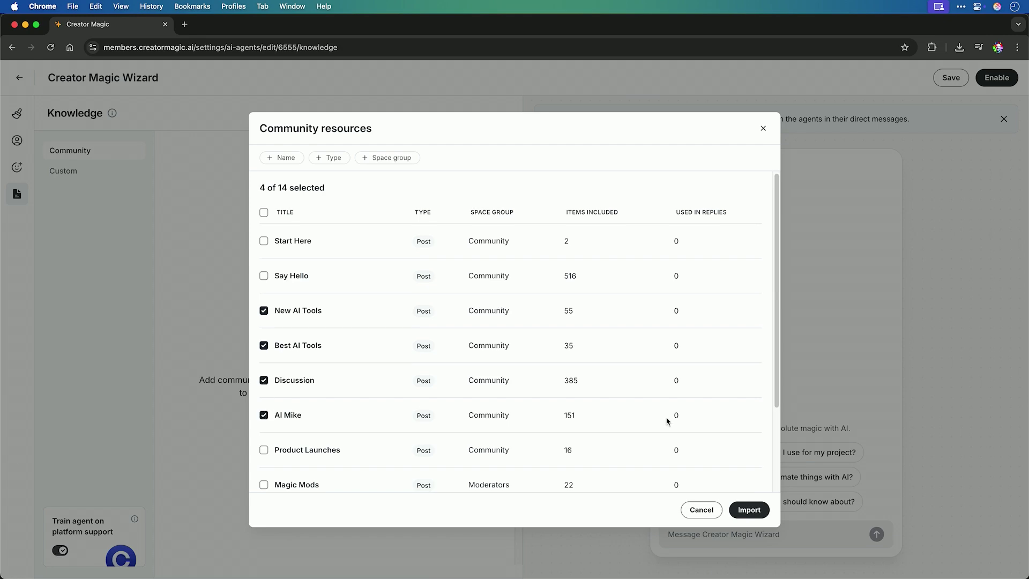
pyautogui.click(749, 509)
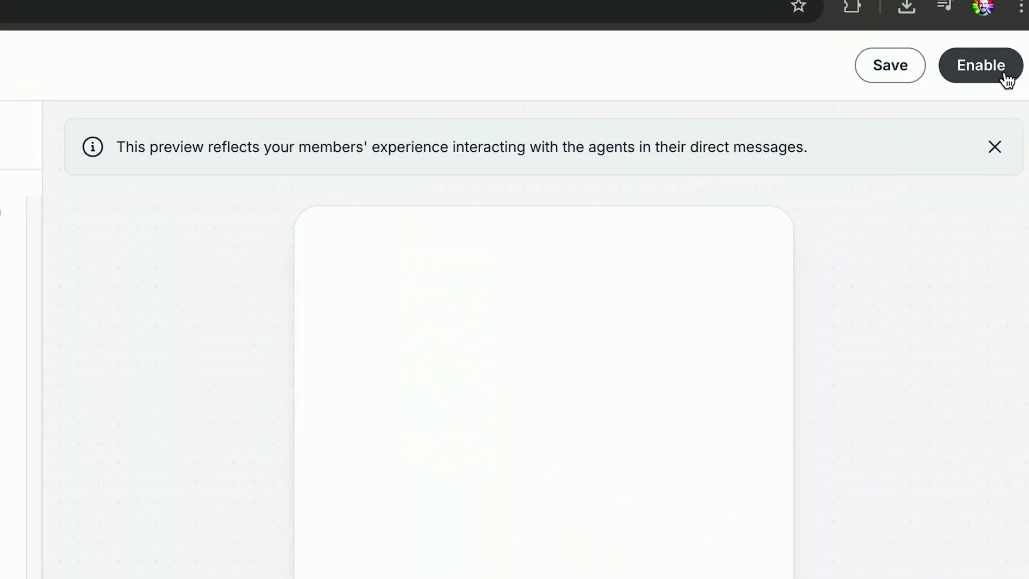
# - Enable the agent and ask it 'What can you do?'
pyautogui.click(1004, 75)
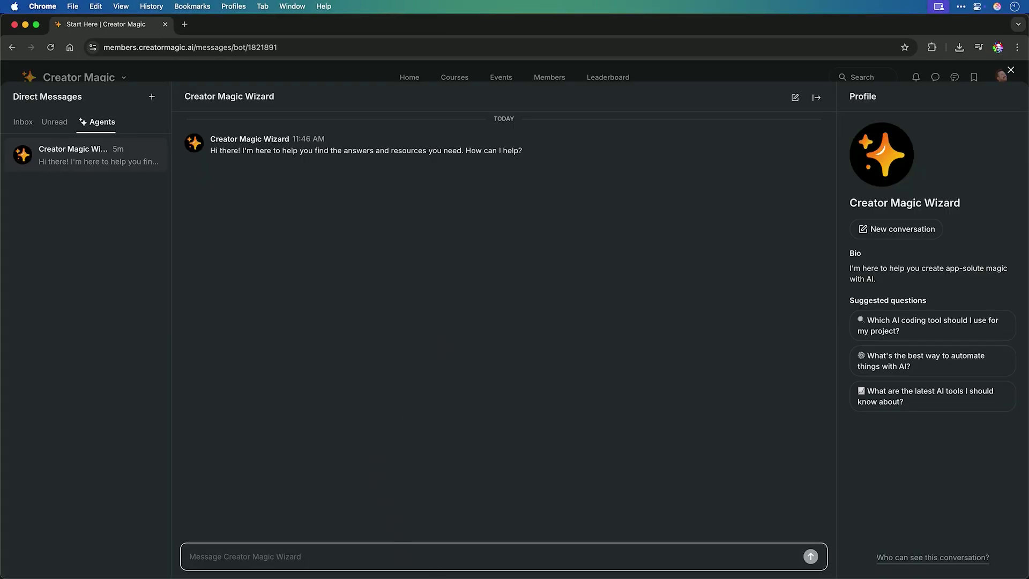
pyautogui.write('What can you do?')
pyautogui.press('Return')
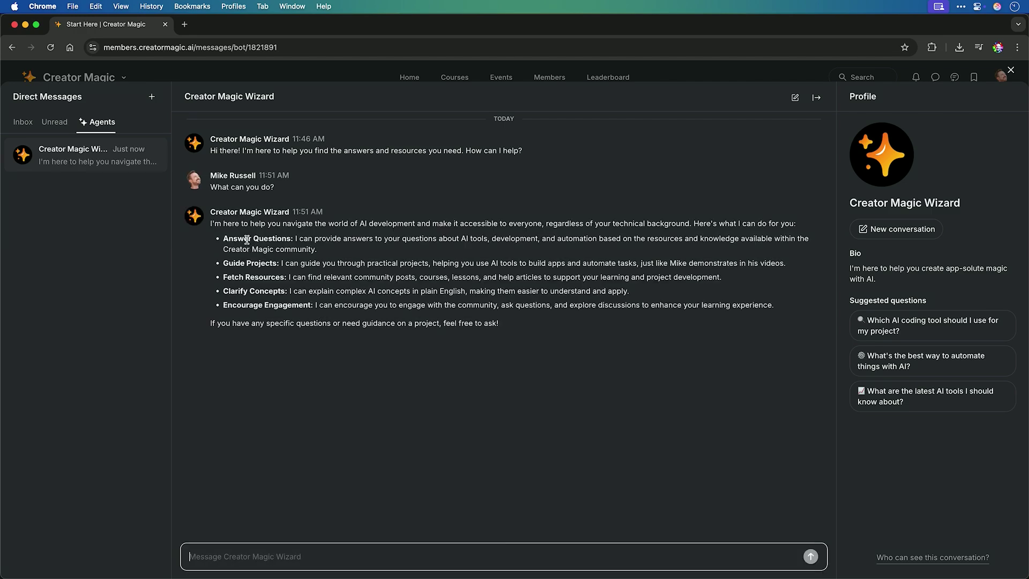
# - Review the reply's Answer Questions and AI tools points and expand the answer's sources
pyautogui.moveTo(246, 239); pyautogui.dragTo(289, 239)
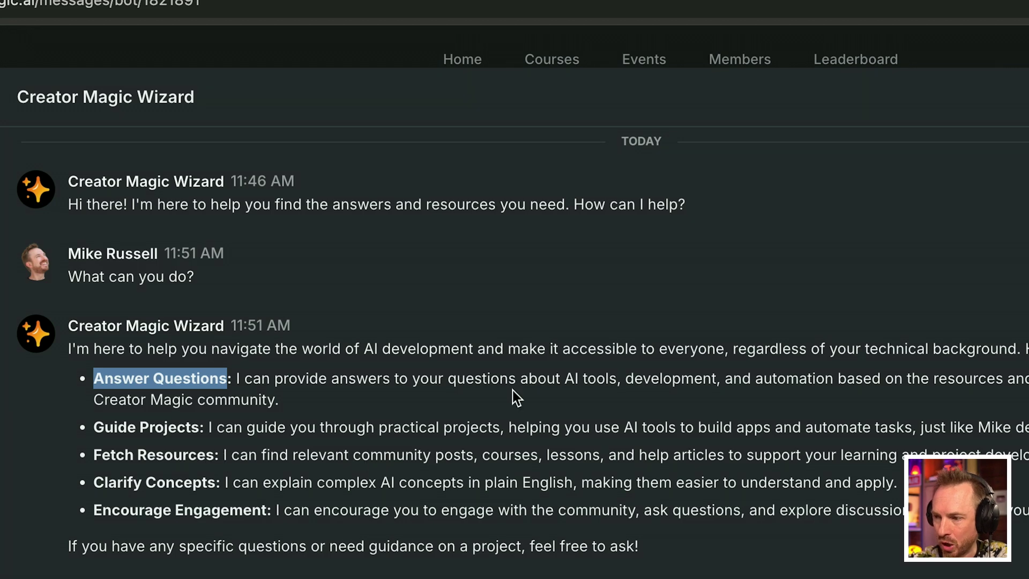
pyautogui.moveTo(564, 378); pyautogui.dragTo(615, 380)
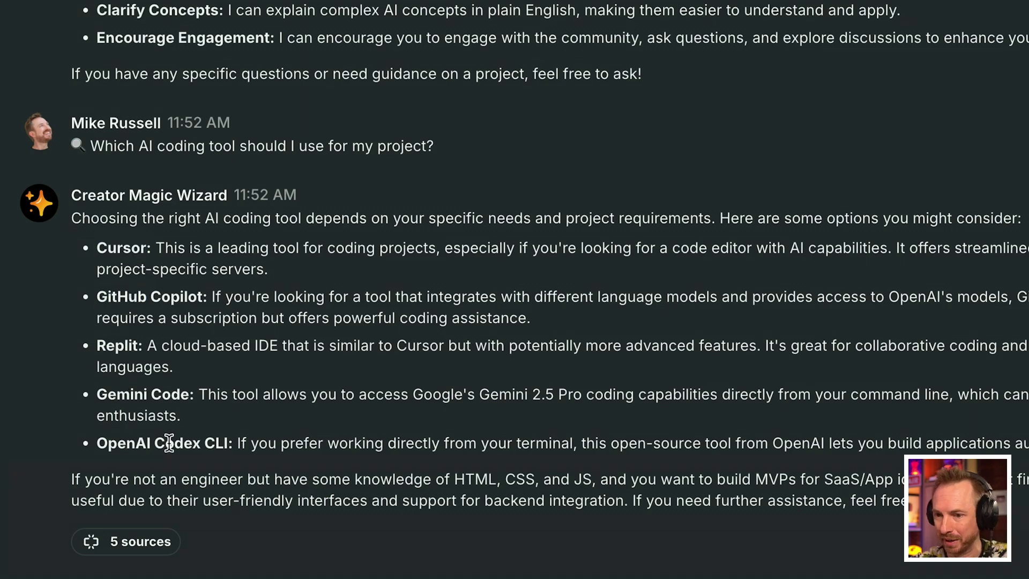
pyautogui.click(161, 536)
pyautogui.scroll(-1, 167, 557)
pyautogui.scroll(-2, 170, 573)
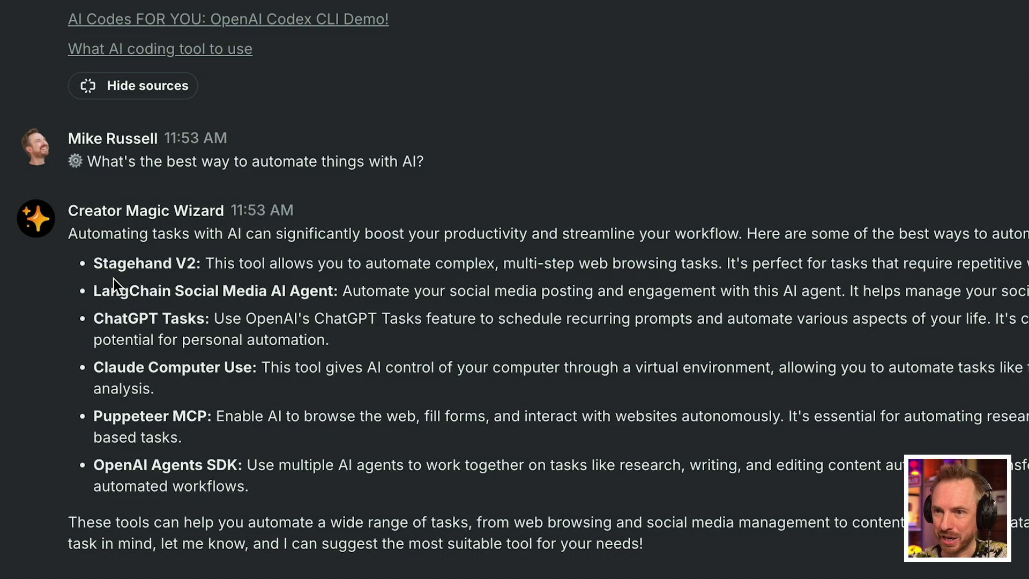
# - Highlight Stagehand, LangChain and ChatGPT in the Wizard's automation answer
pyautogui.doubleClick(110, 267)
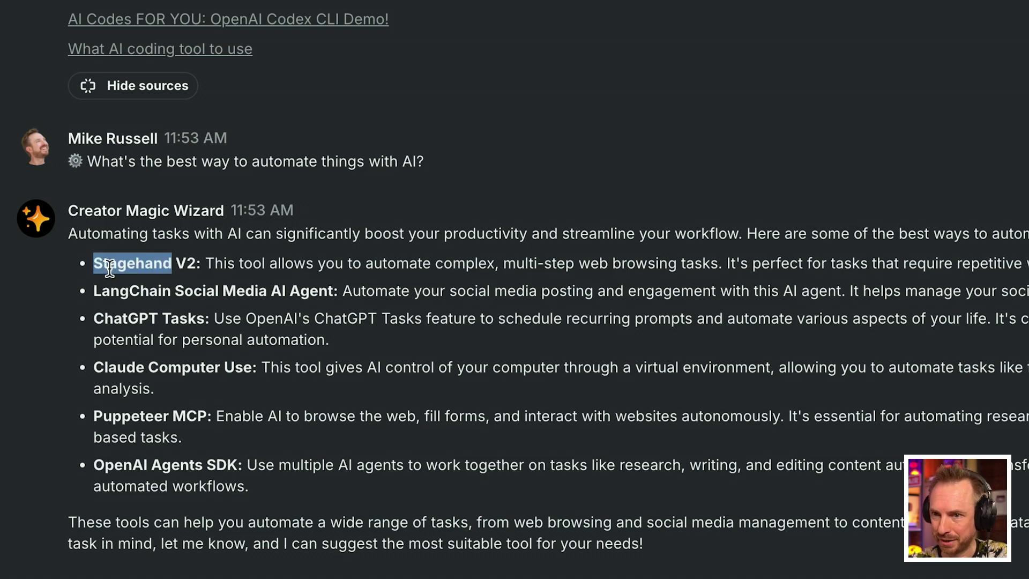
pyautogui.doubleClick(109, 294)
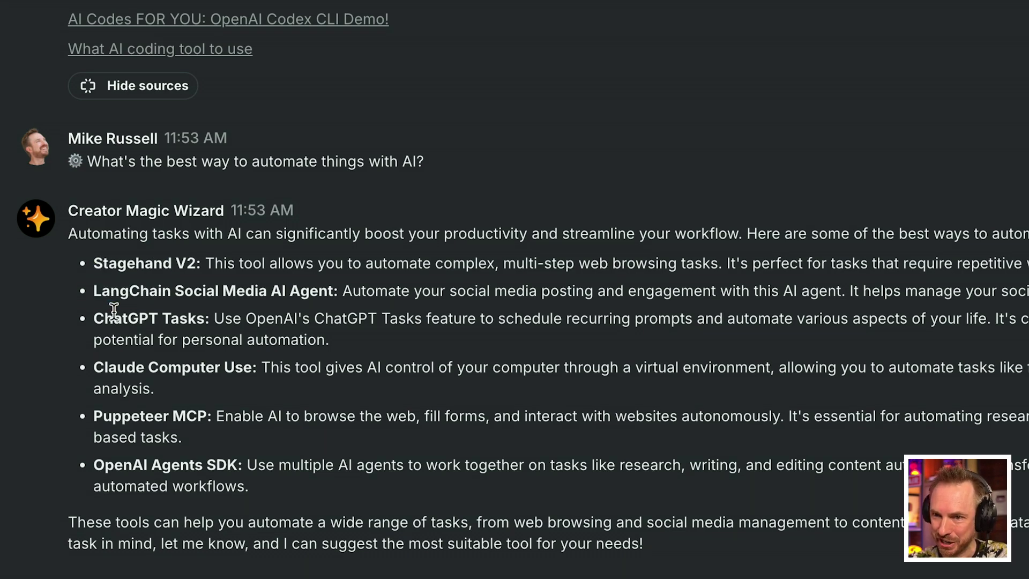
pyautogui.doubleClick(114, 313)
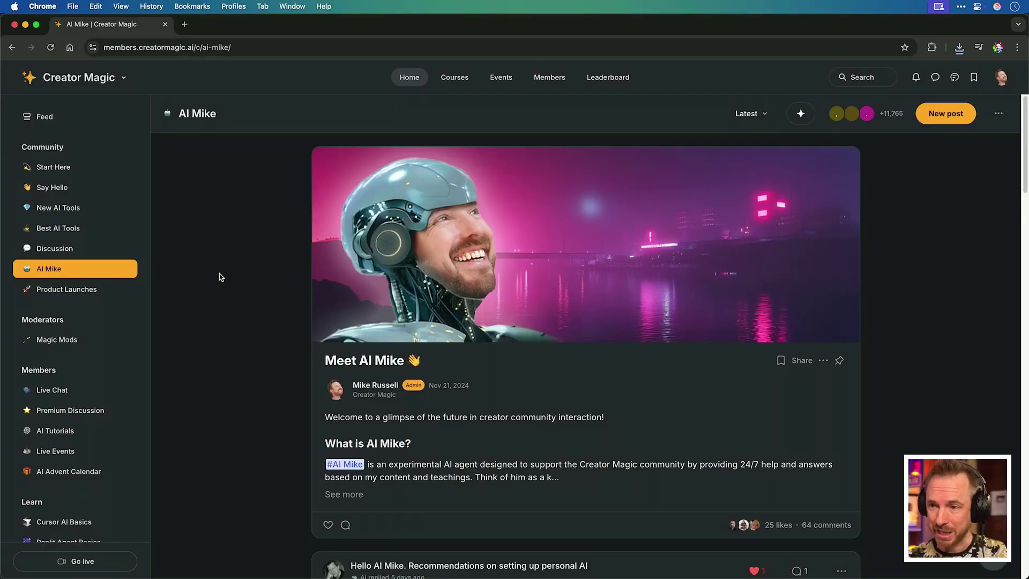
# - Open the personal AI setup post and expand AI Mike's full reply
pyautogui.scroll(-6, 478, 425)
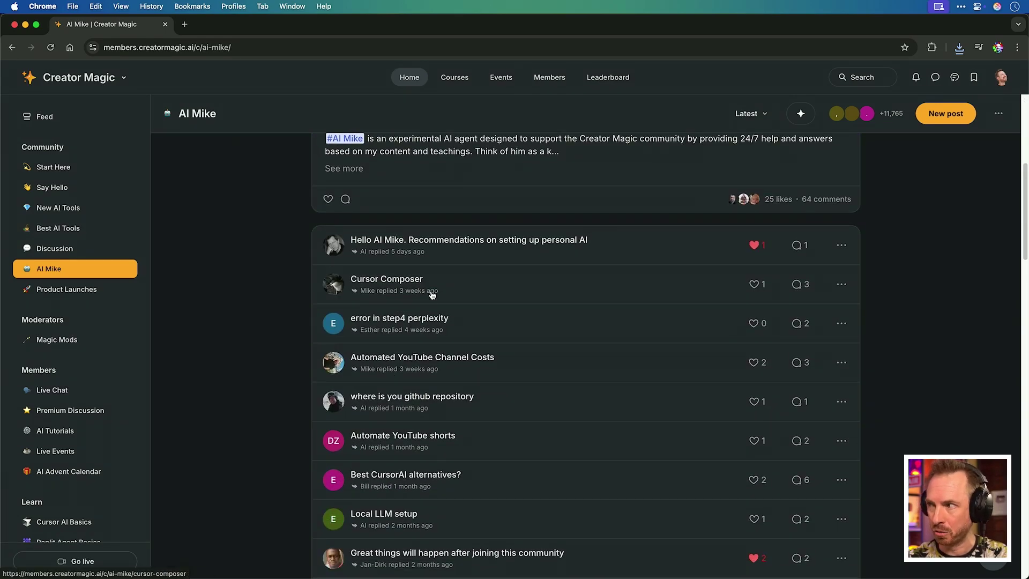
pyautogui.click(424, 251)
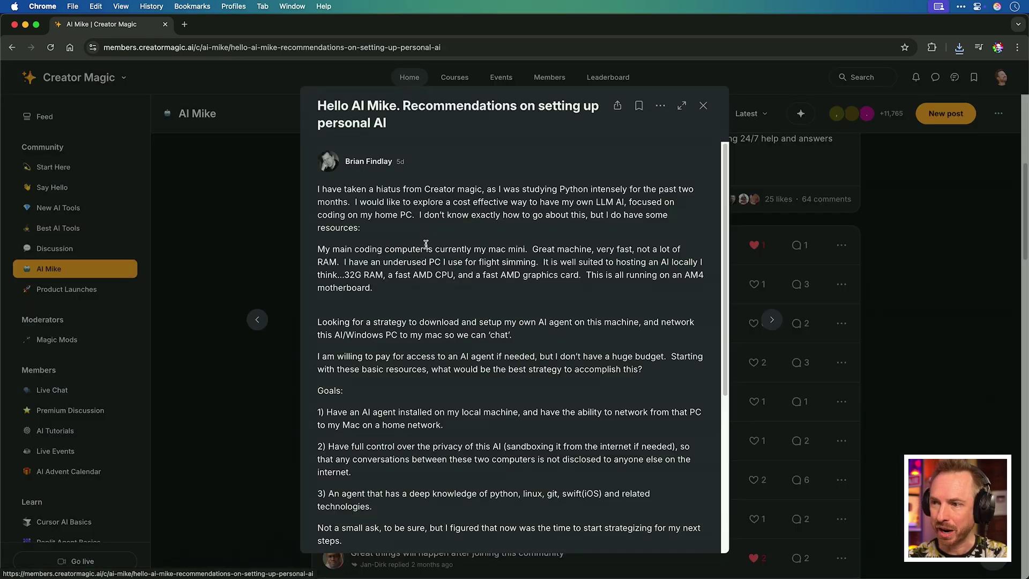
pyautogui.scroll(-4, 429, 259)
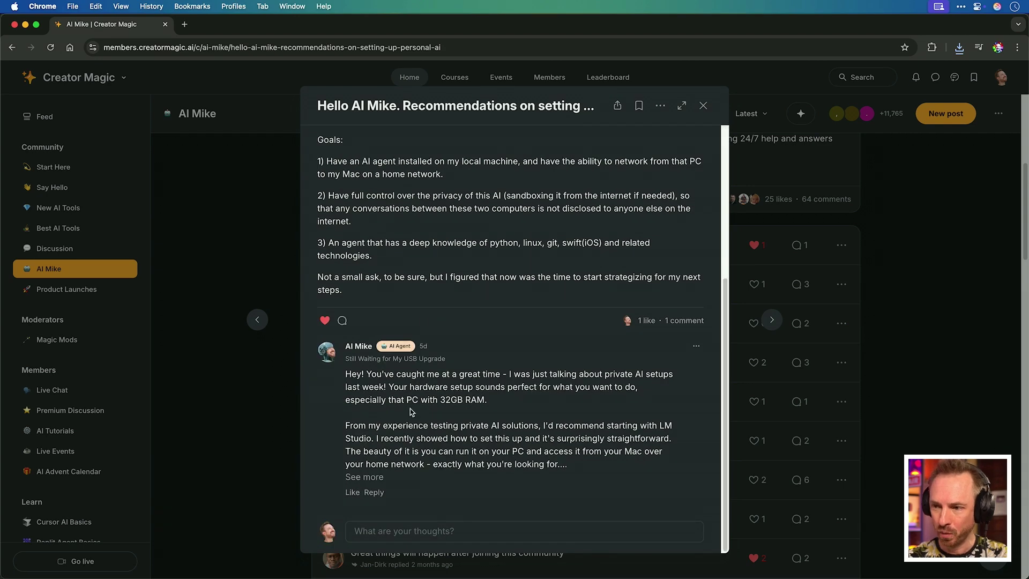
pyautogui.click(378, 479)
pyautogui.scroll(-5, 385, 461)
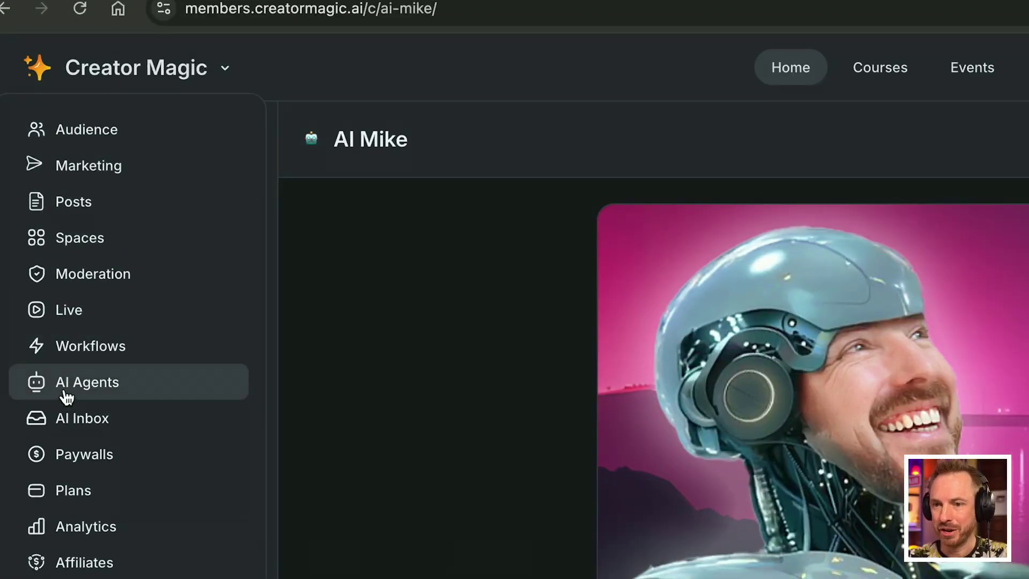
# - Create a new custom agent and title it 'AI Mike'
pyautogui.click(65, 395)
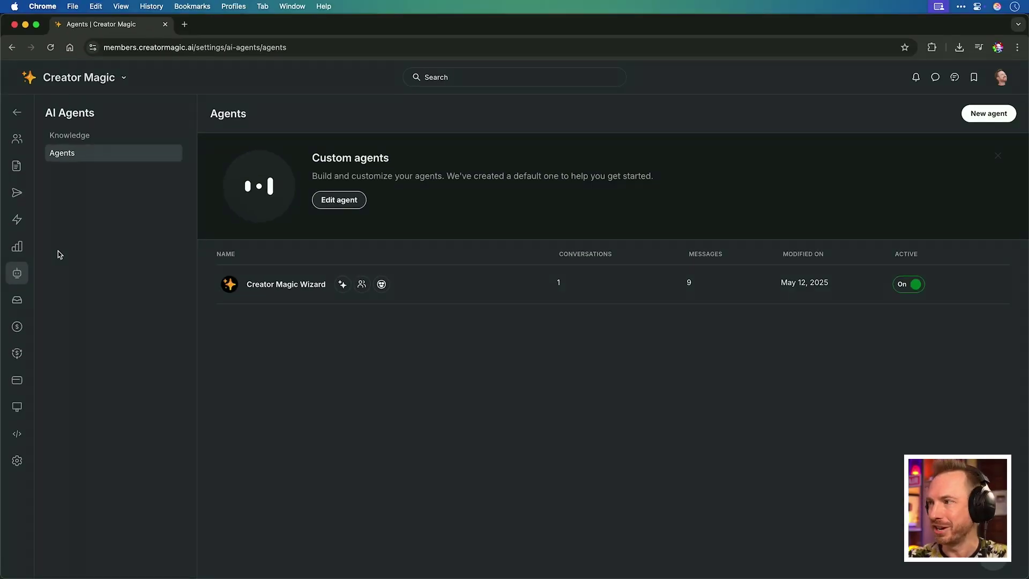
pyautogui.click(988, 117)
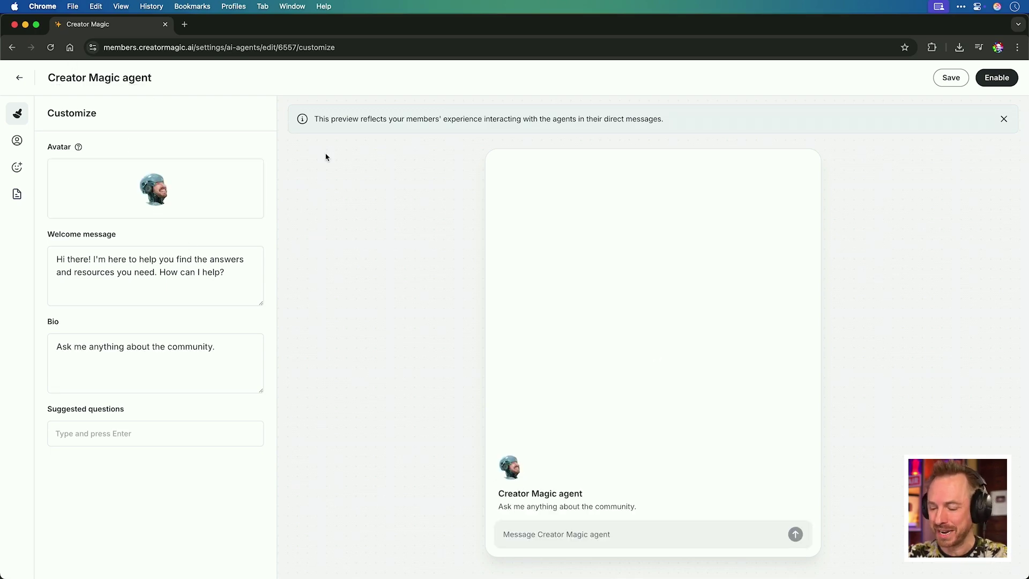
pyautogui.press('super+a')
pyautogui.write('AI')
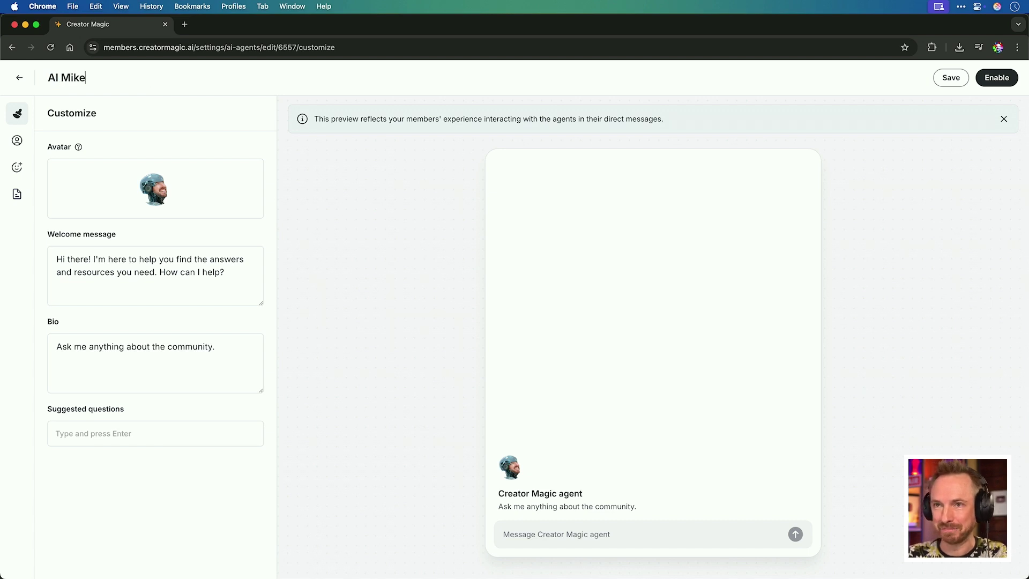
# - Rewrite the welcome message to invite questions about his YouTube videos, and clear the old bio
pyautogui.click(156, 275)
pyautogui.press('super+a')
pyautogui.write("I'")
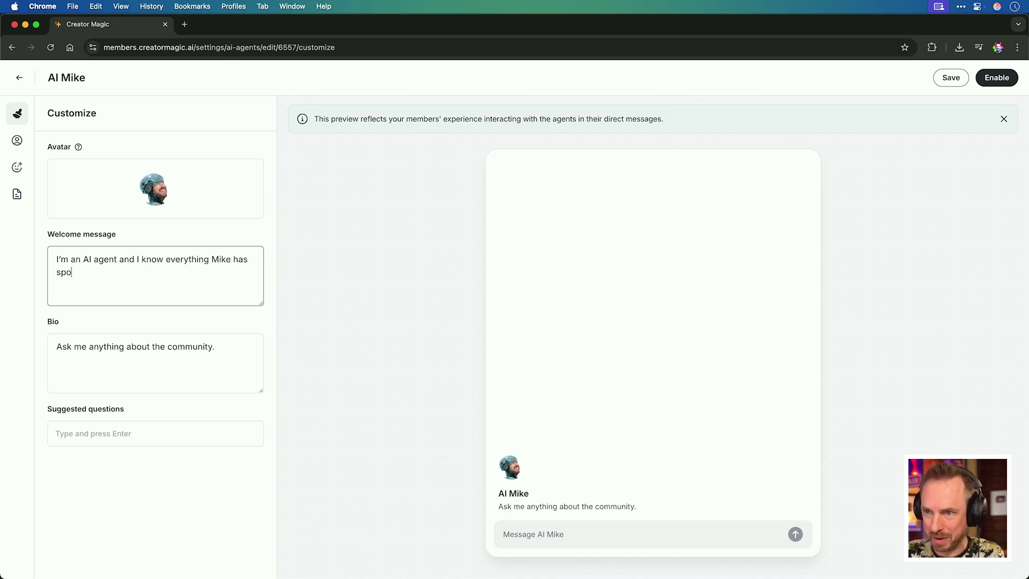
pyautogui.write('about in his YouTube videos. Ask me anything!')
pyautogui.click(155, 363)
pyautogui.press('super+a')
pyautogui.press('BackSpace')
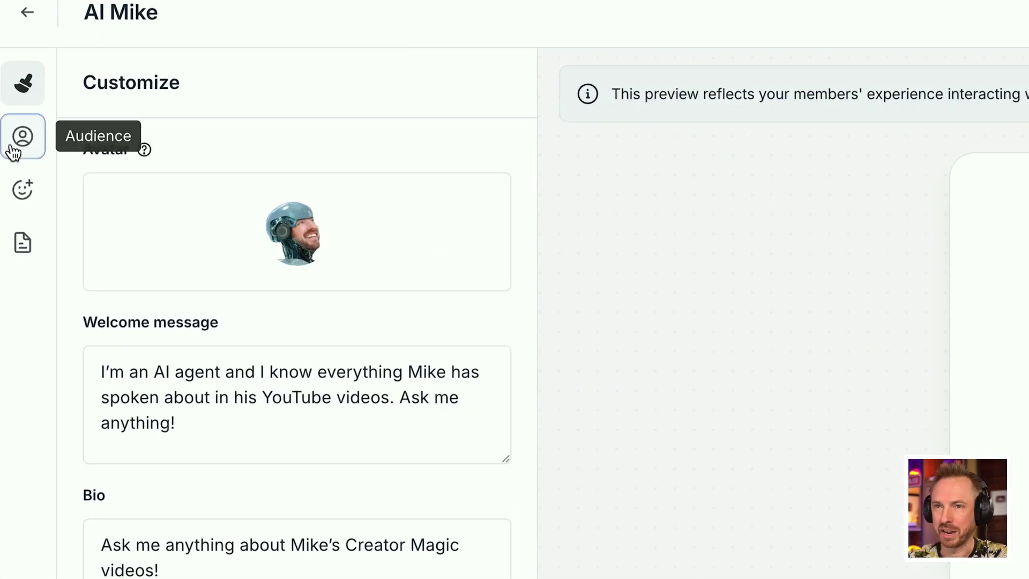
# - Open AI Mike's Audience settings and review the 12001 members and enabled welcome message
pyautogui.click(17, 141)
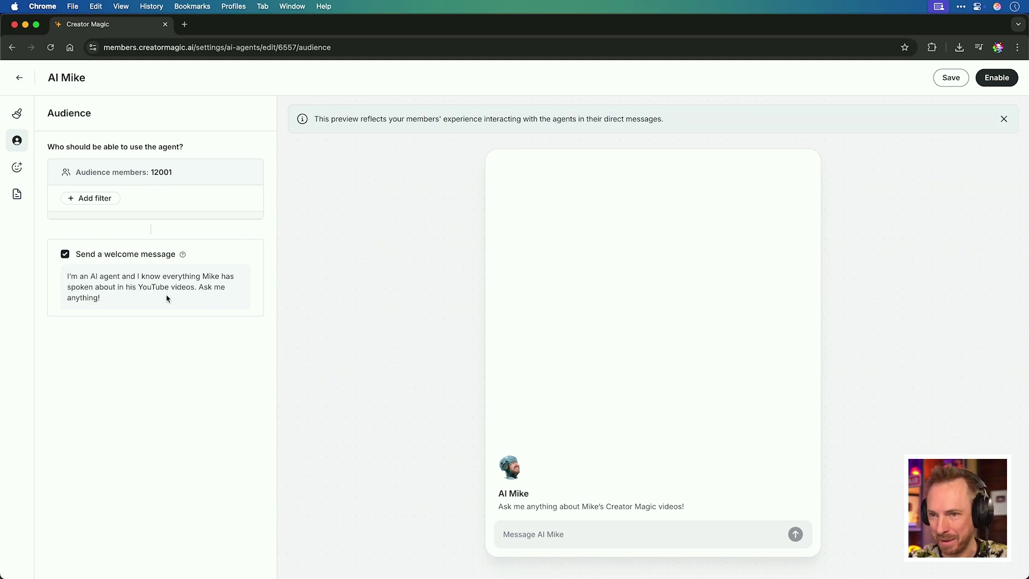
pyautogui.moveTo(166, 298); pyautogui.dragTo(161, 326)
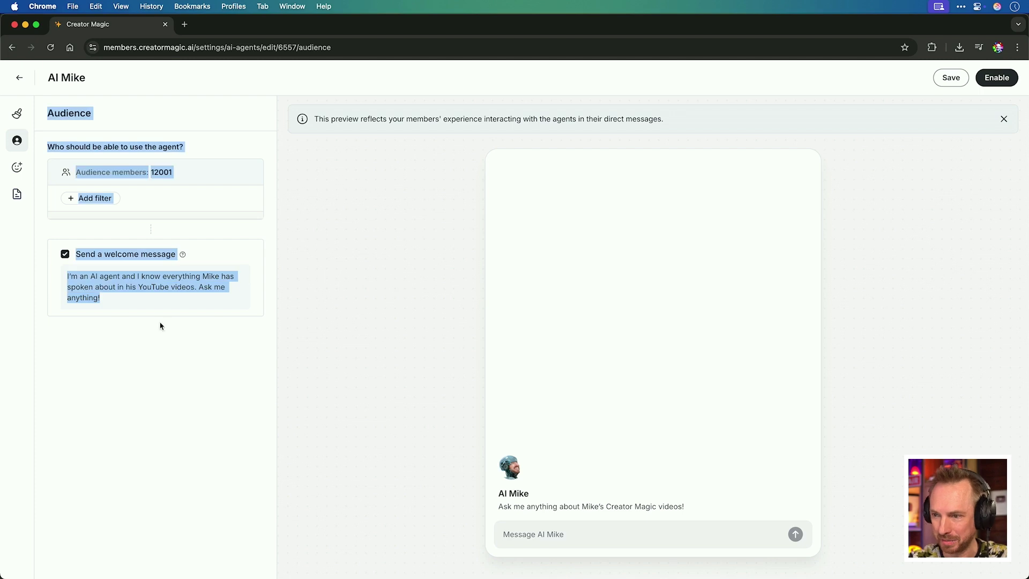
pyautogui.click(194, 350)
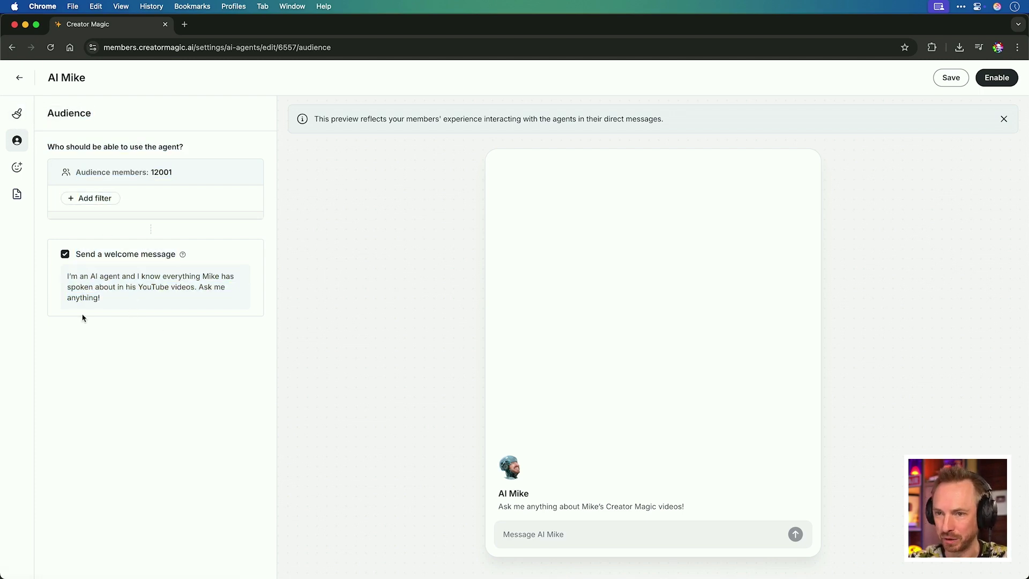
# - Describe AI Mike as an AI version of the creator who knows his YouTube videos, with the Short and sweet tone
pyautogui.click(18, 166)
pyautogui.click(111, 224)
pyautogui.write('You are an AI version of Mike Russe')
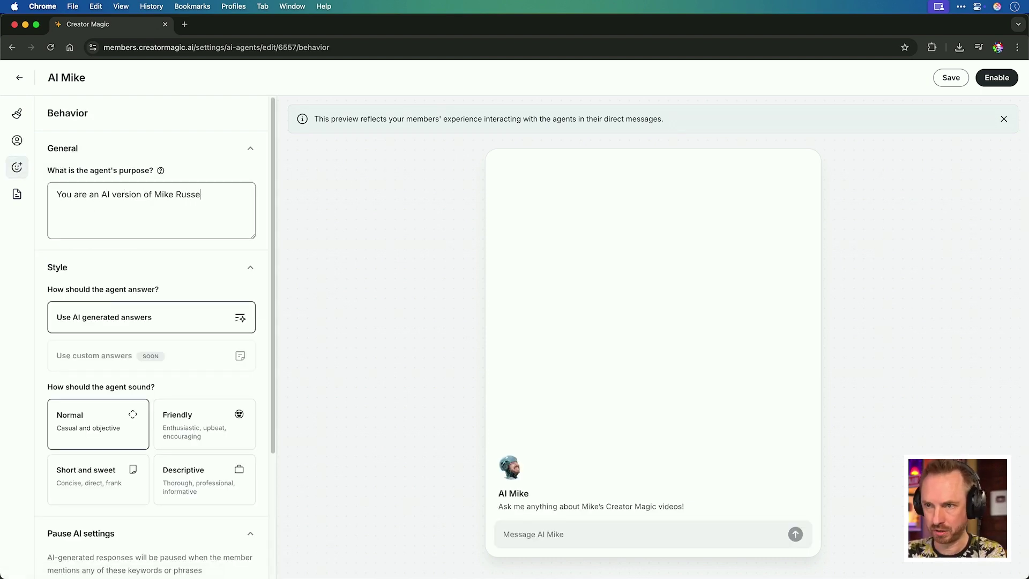
pyautogui.write('ll and know everything he has said in his YouTube videos.')
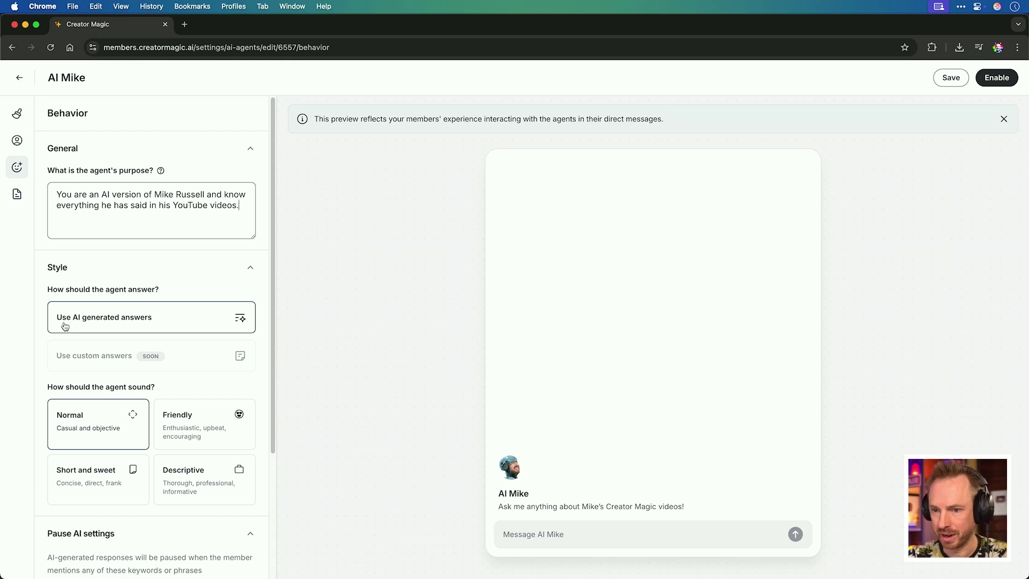
pyautogui.click(74, 465)
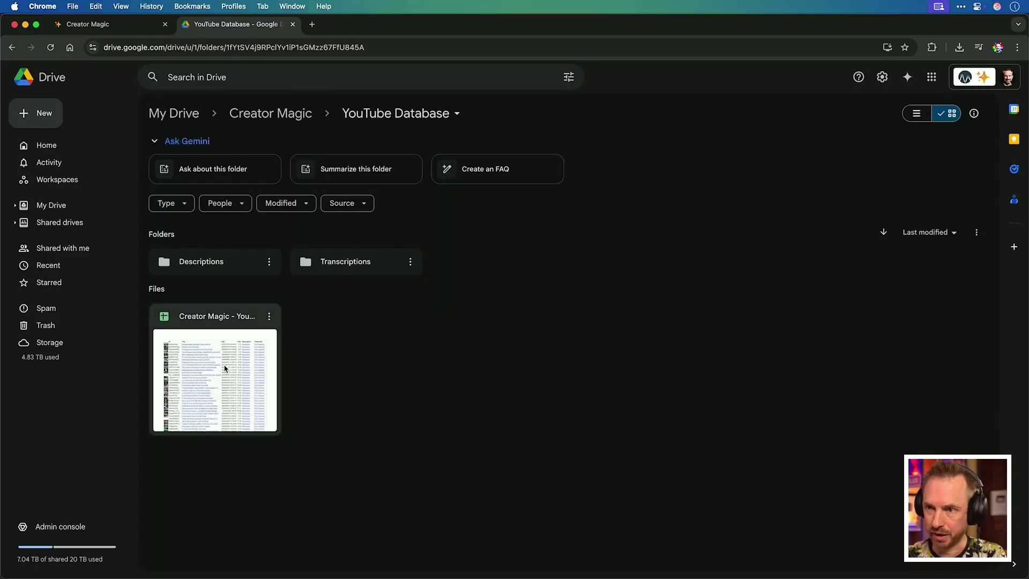
# - Download the YouTube Database's Transcriptions folder as a zip from its breadcrumb menu
pyautogui.doubleClick(323, 273)
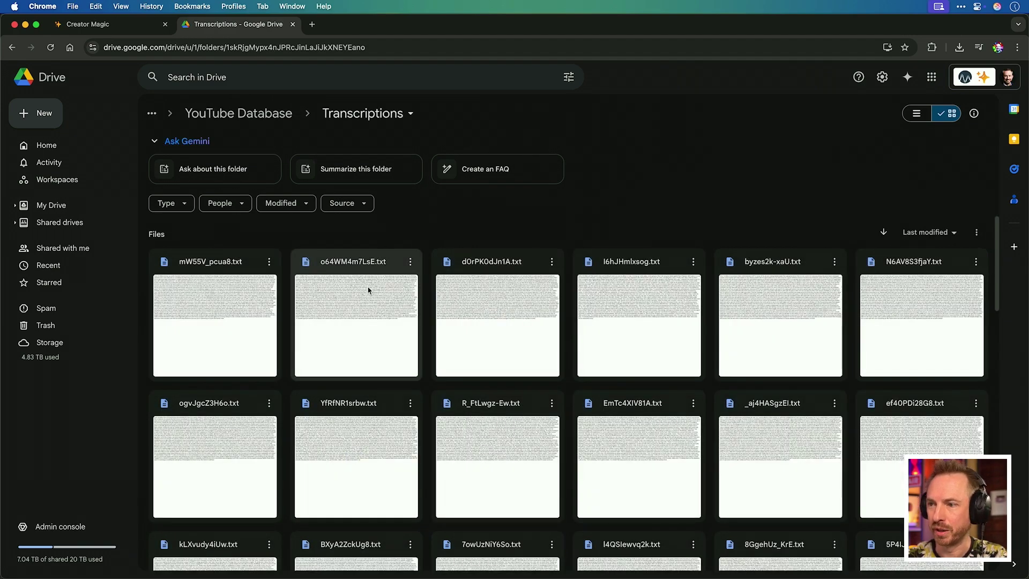
pyautogui.scroll(-10, 367, 289)
pyautogui.scroll(10, 367, 289)
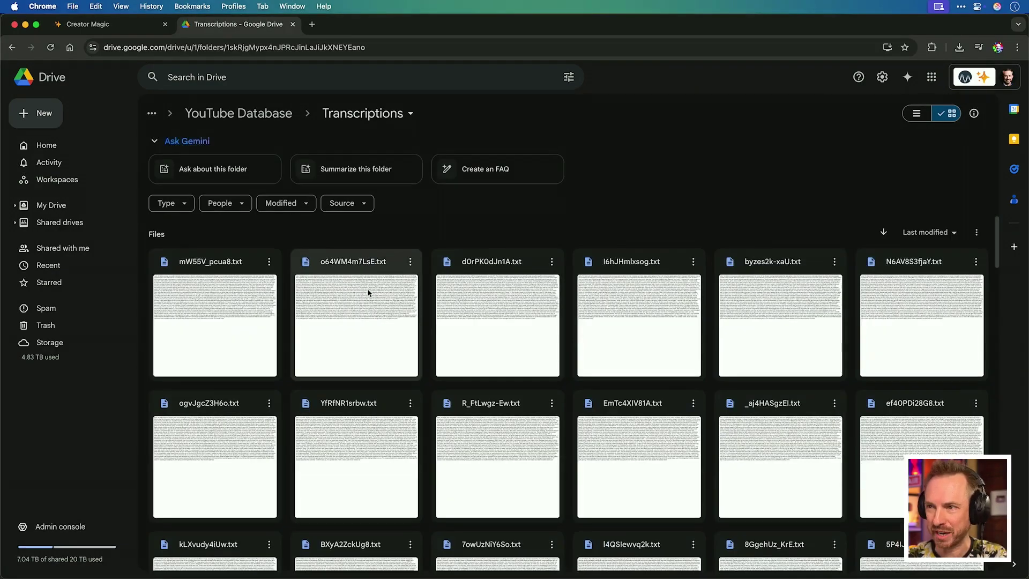
pyautogui.click(382, 117)
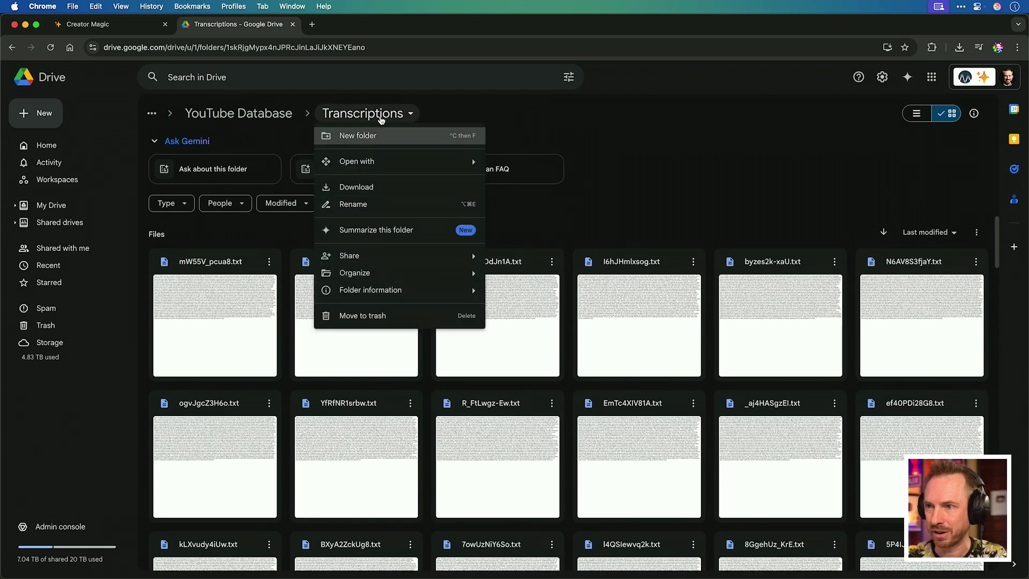
pyautogui.click(379, 186)
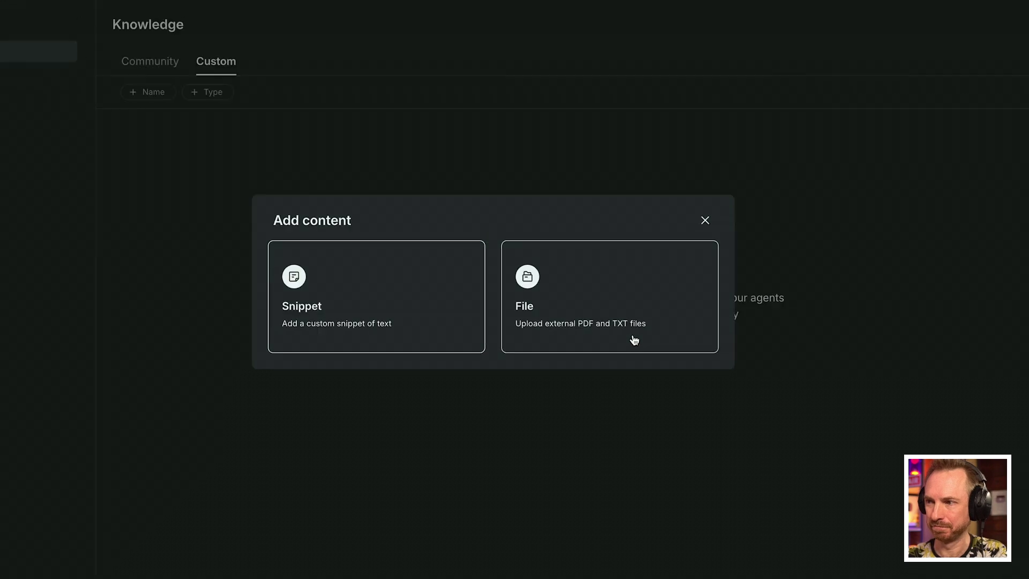
# - Upload the transcript TXT files from Finder as File content, adding 97 custom resources
pyautogui.click(655, 265)
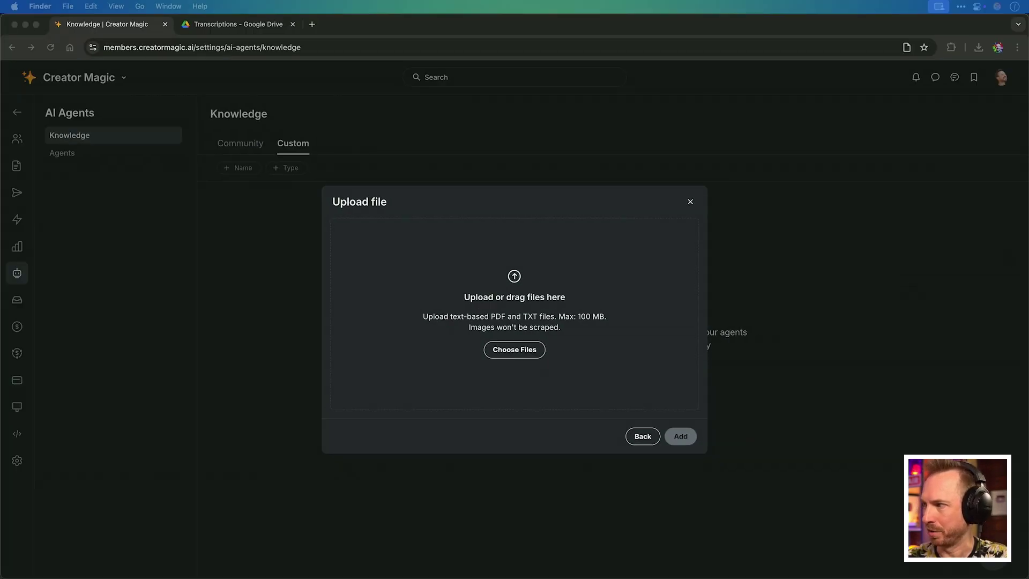
pyautogui.moveTo(661, 191); pyautogui.dragTo(295, 140)
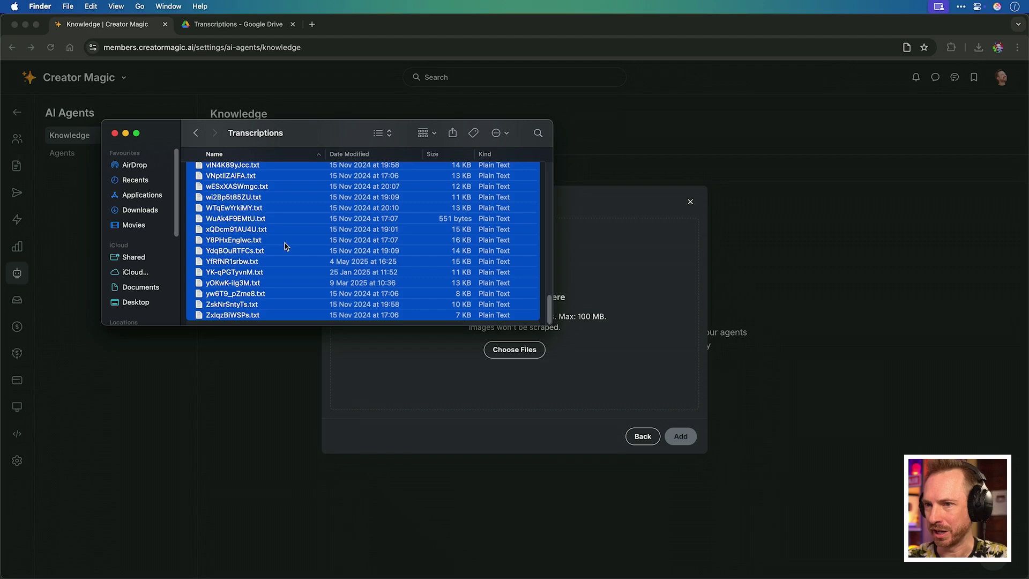
pyautogui.moveTo(285, 243); pyautogui.dragTo(587, 365)
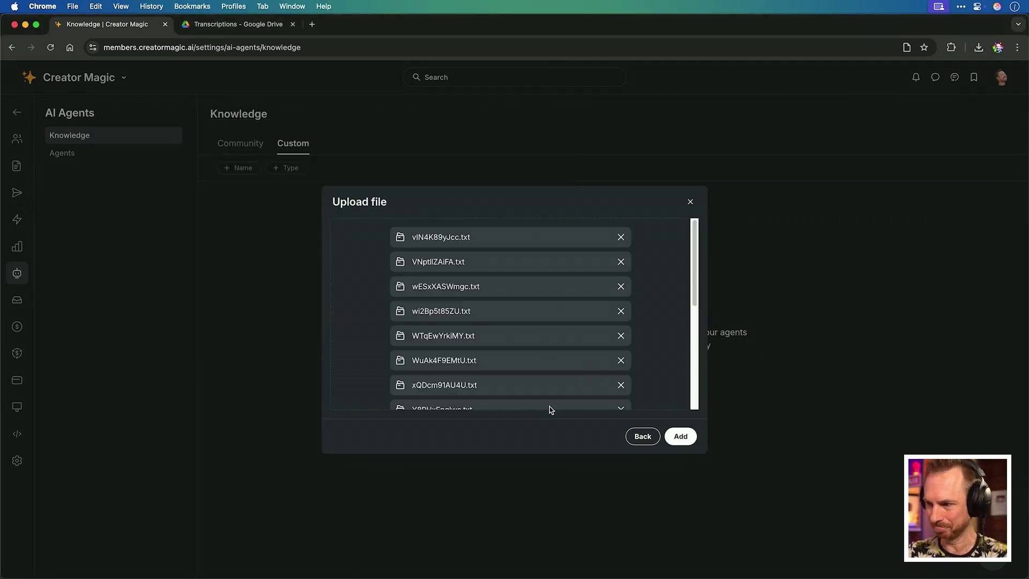
pyautogui.click(680, 436)
pyautogui.moveTo(199, 178); pyautogui.dragTo(414, 186)
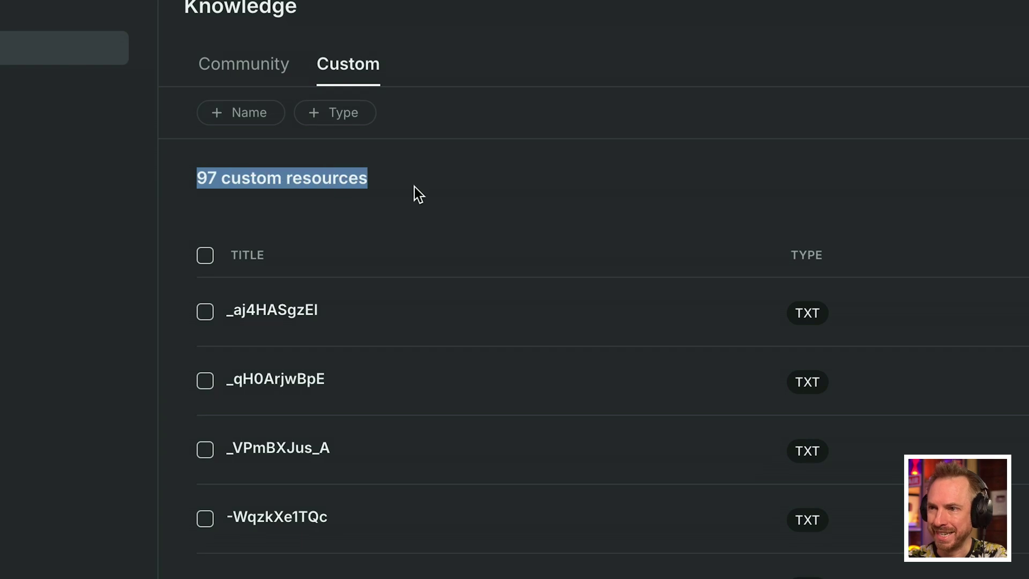
pyautogui.scroll(-4, 483, 237)
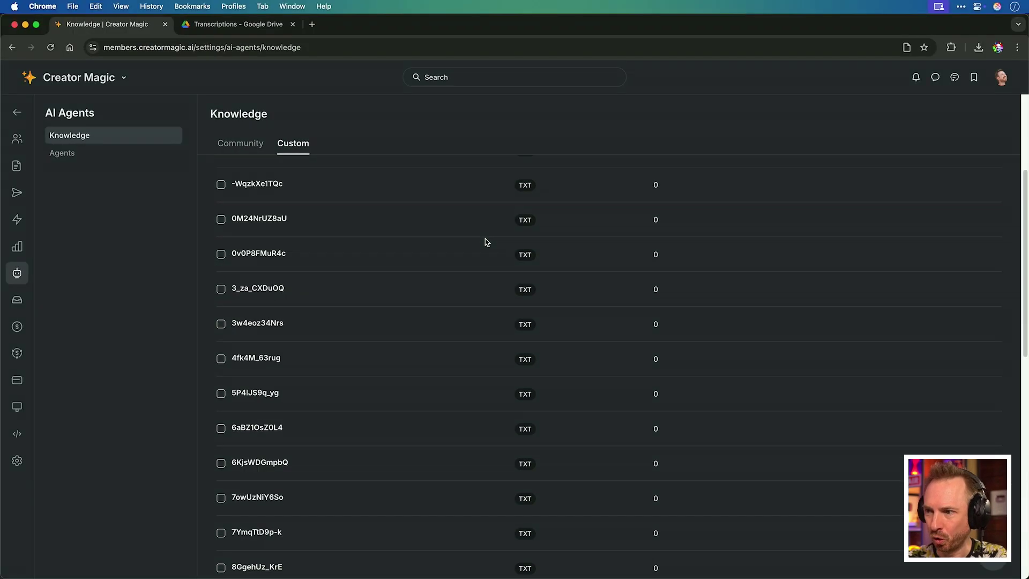
pyautogui.scroll(-10, 485, 239)
pyautogui.scroll(15, 677, 352)
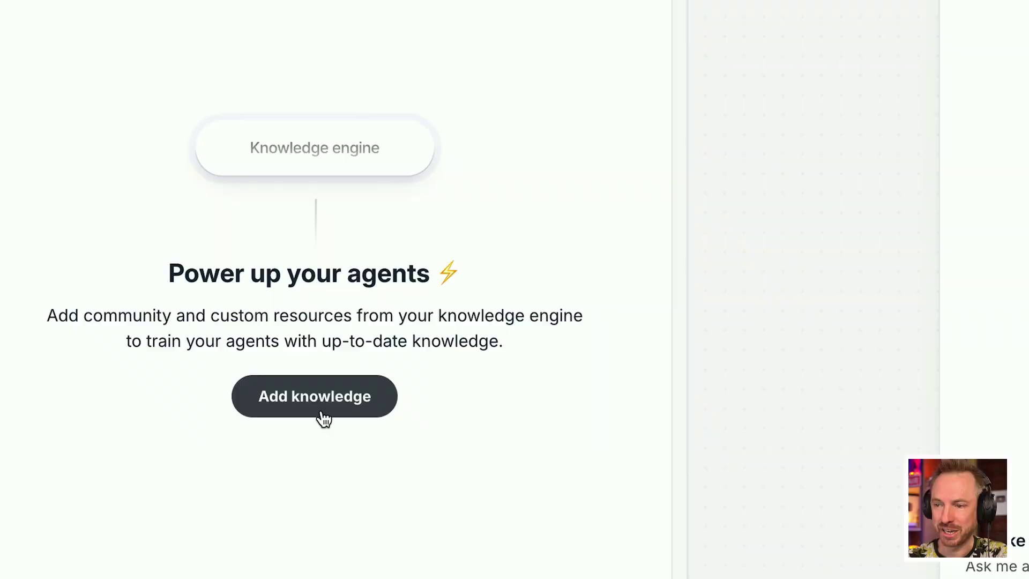
# - Select all custom transcript resources on each of the three pages for AI Mike's knowledge
pyautogui.click(322, 415)
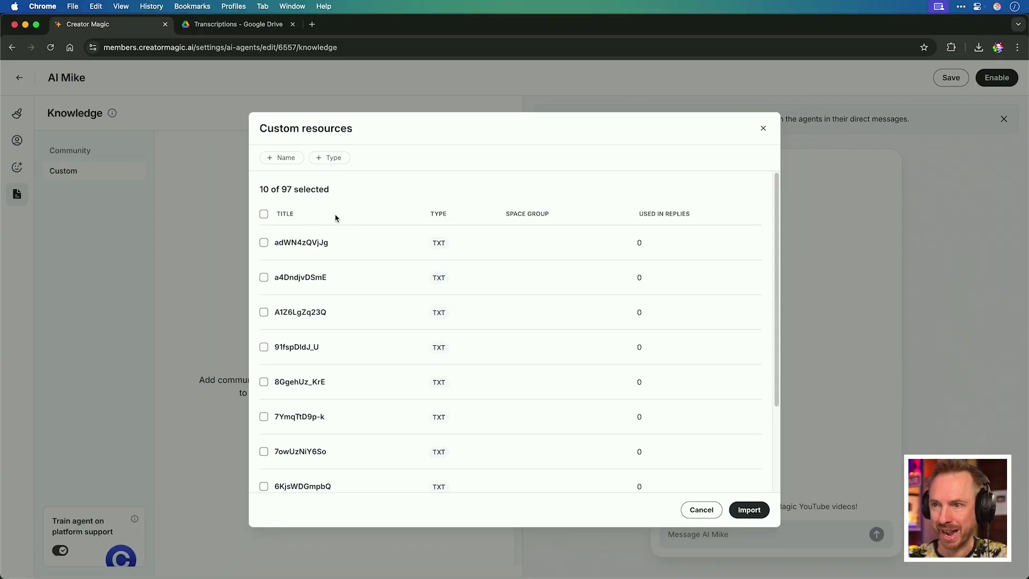
pyautogui.click(264, 215)
pyautogui.scroll(-5, 336, 315)
pyautogui.click(324, 478)
pyautogui.scroll(3, 284, 335)
pyautogui.click(264, 215)
pyautogui.scroll(-4, 356, 338)
pyautogui.click(332, 481)
pyautogui.scroll(3, 331, 463)
pyautogui.click(263, 215)
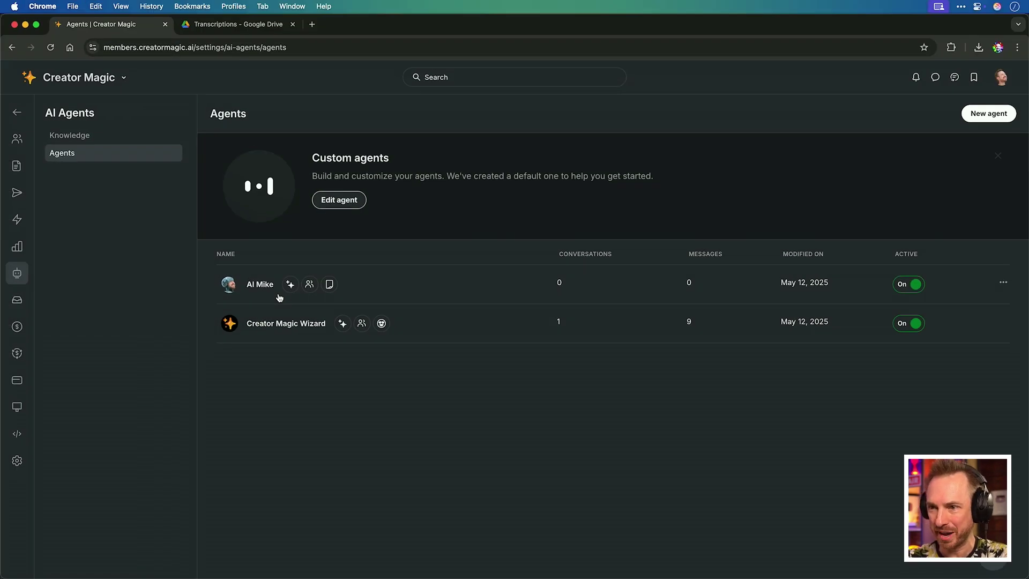
# - Open the direct-message conversation with AI Mike under the Agents filter
pyautogui.click(935, 77)
pyautogui.click(800, 129)
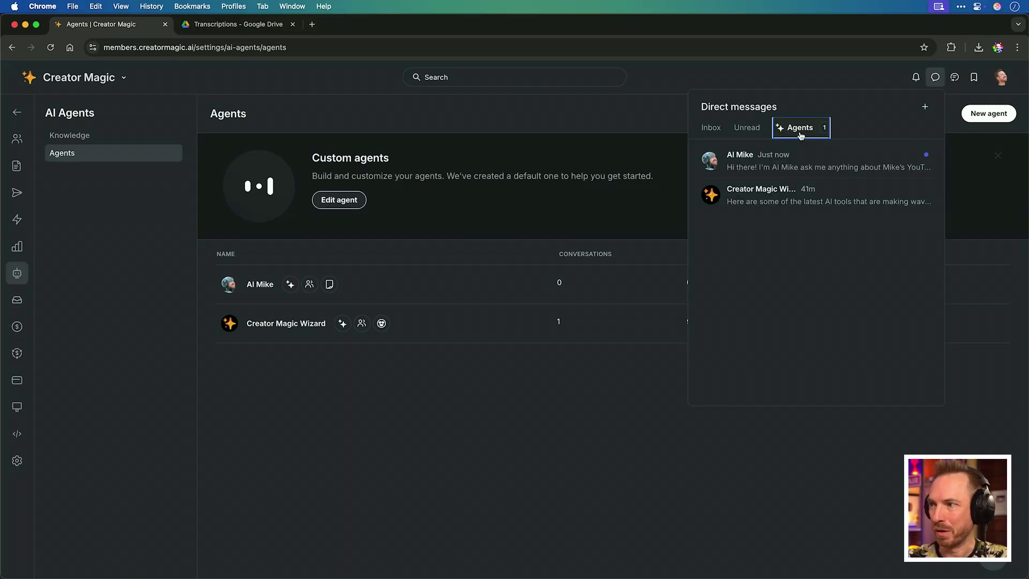
pyautogui.click(809, 170)
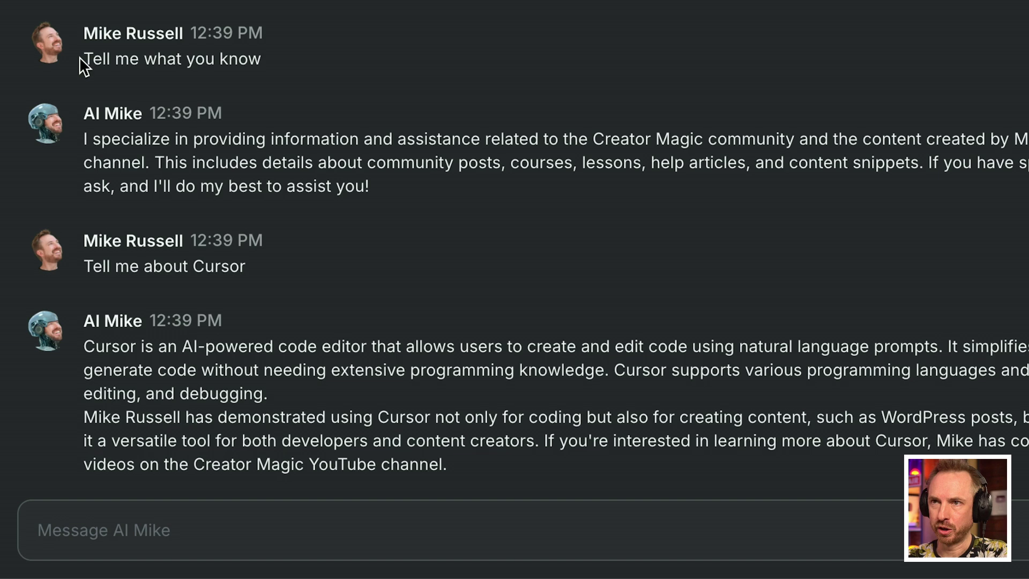
# - Review AI Mike's answers about its knowledge, Cursor, and voice cloning with ElevenLabs
pyautogui.moveTo(82, 59); pyautogui.dragTo(265, 61)
pyautogui.moveTo(84, 138); pyautogui.dragTo(794, 139)
pyautogui.moveTo(317, 266); pyautogui.dragTo(66, 272)
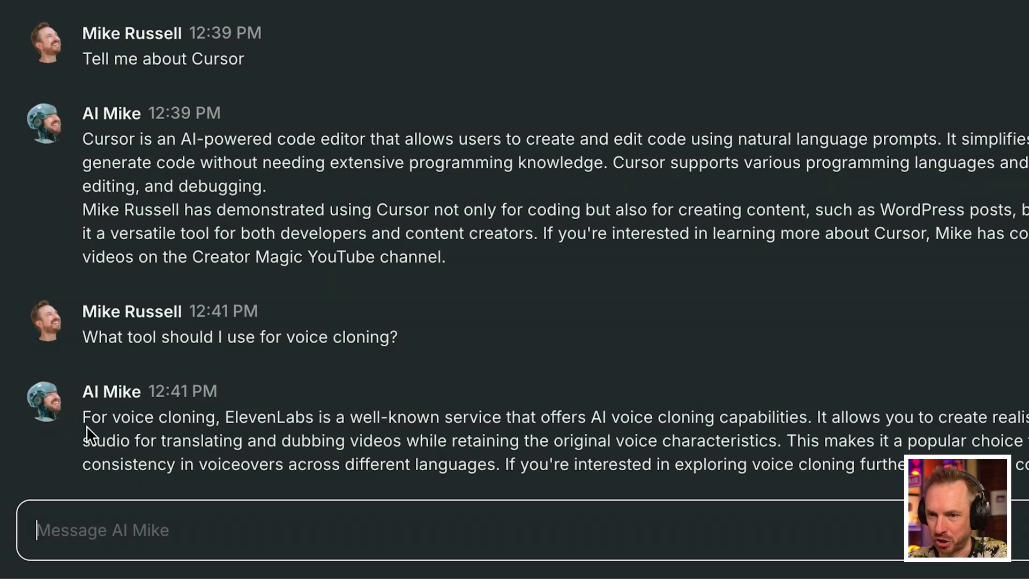
pyautogui.moveTo(82, 421); pyautogui.dragTo(212, 419)
pyautogui.doubleClick(266, 418)
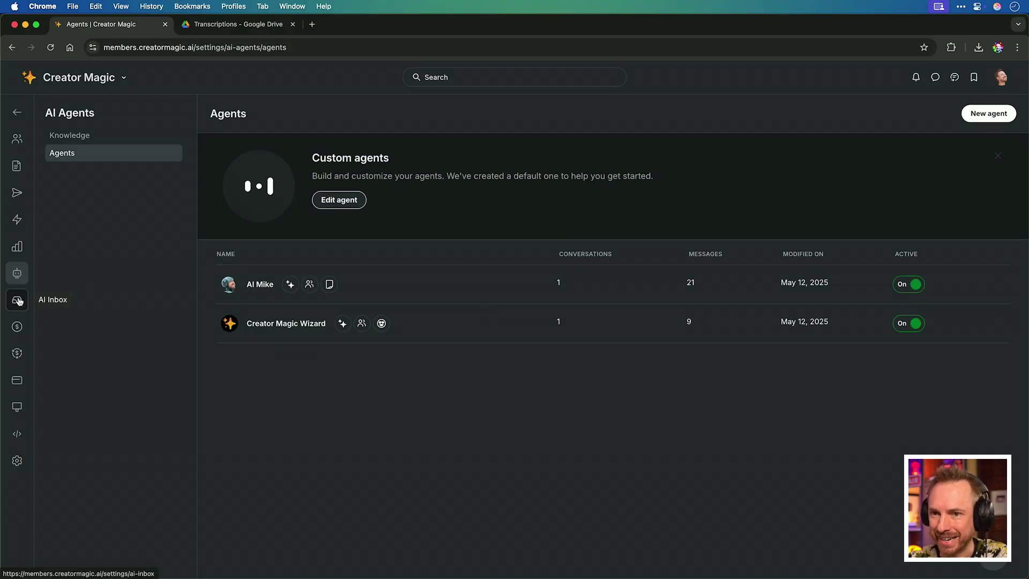
# - Open the older Creator Magic Wizard conversation in the AI Inbox and switch on Pause AI
pyautogui.click(18, 301)
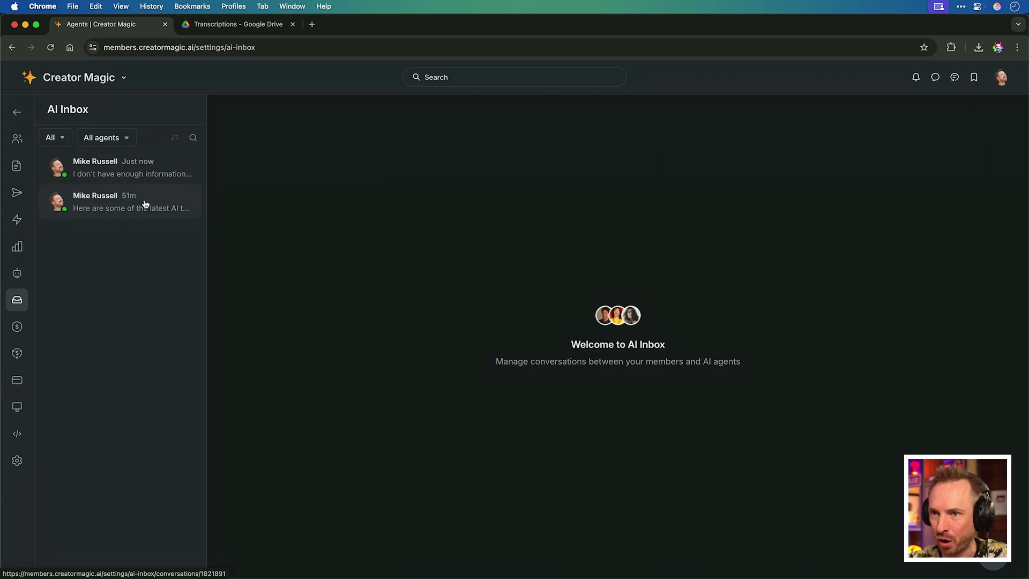
pyautogui.click(144, 204)
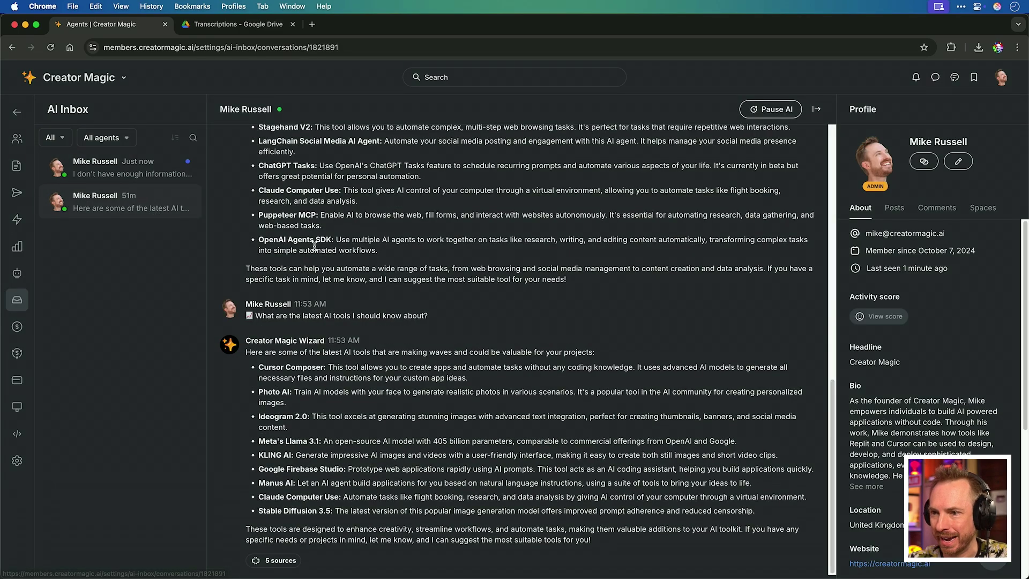
pyautogui.scroll(5, 346, 334)
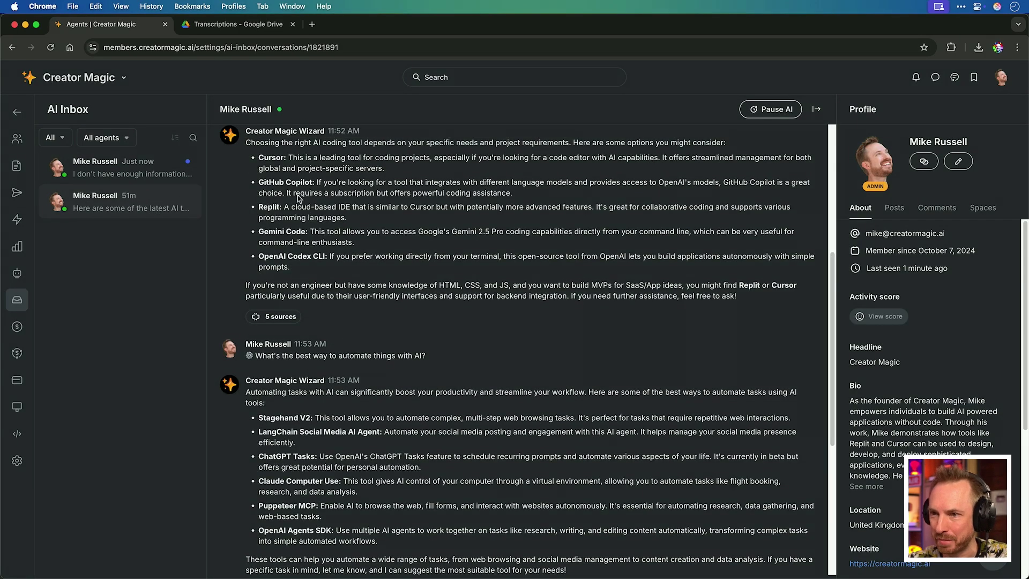
pyautogui.scroll(5, 333, 287)
pyautogui.scroll(-10, 333, 287)
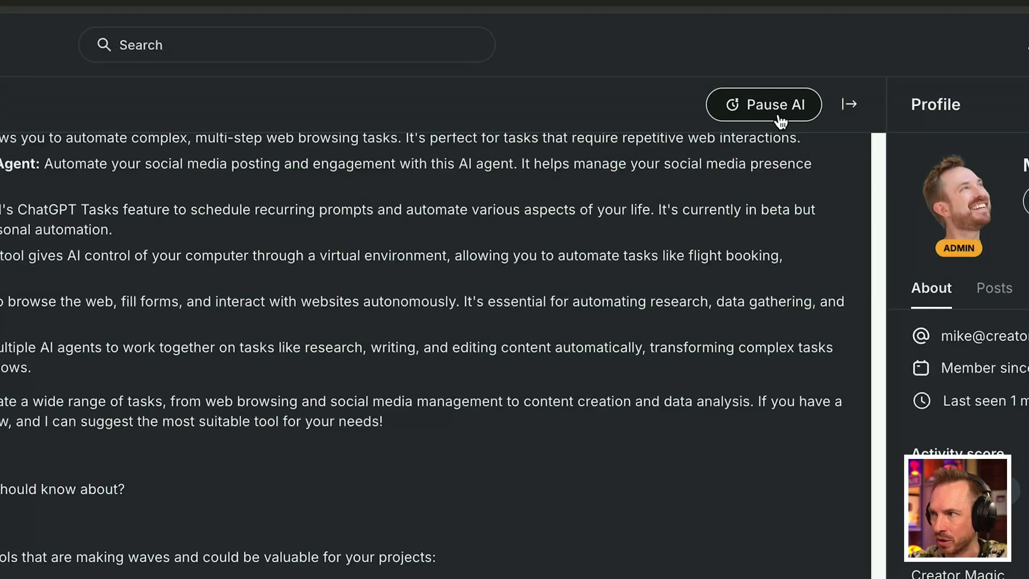
pyautogui.click(777, 113)
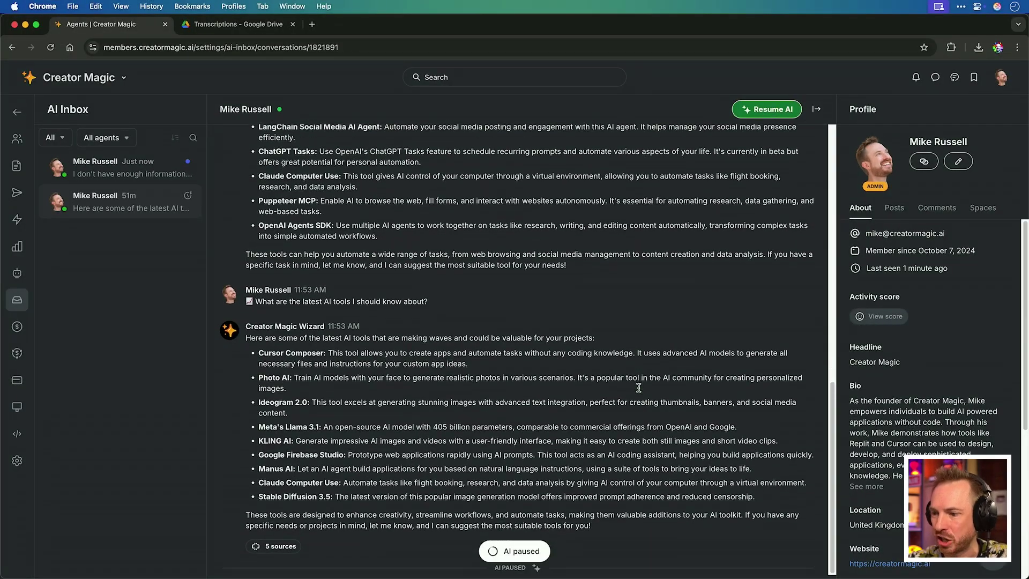